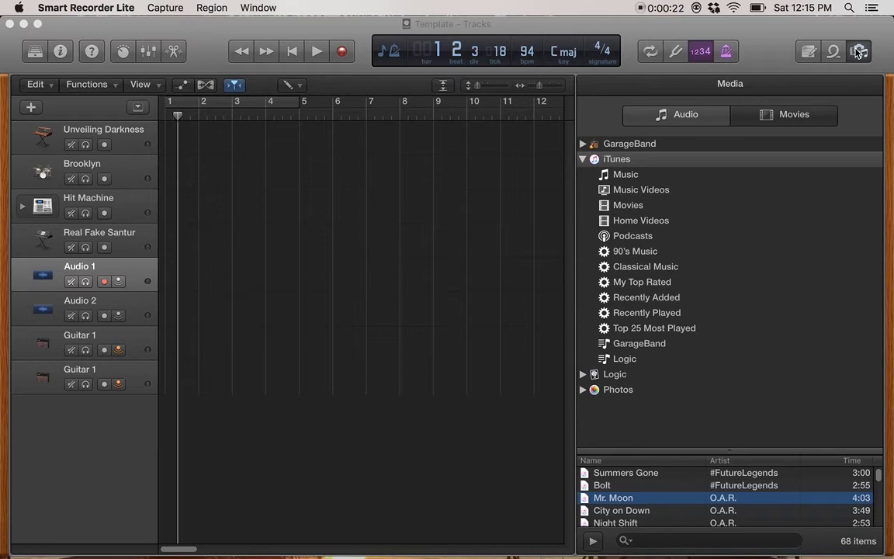
# - Close the Media browser so the Template project's eight tracks span the full width
pyautogui.click(768, 49)
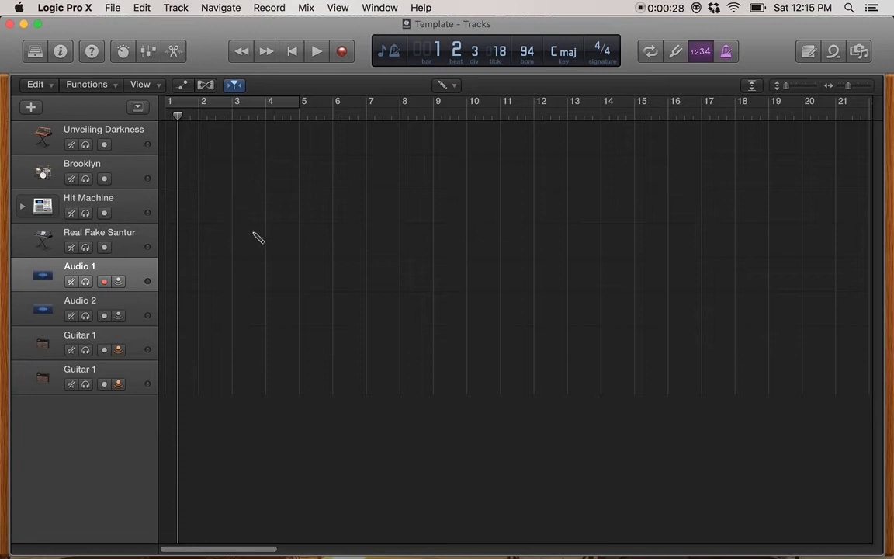
# - Reopen the Media browser's Audio list and select the iTunes Music library
pyautogui.click(859, 51)
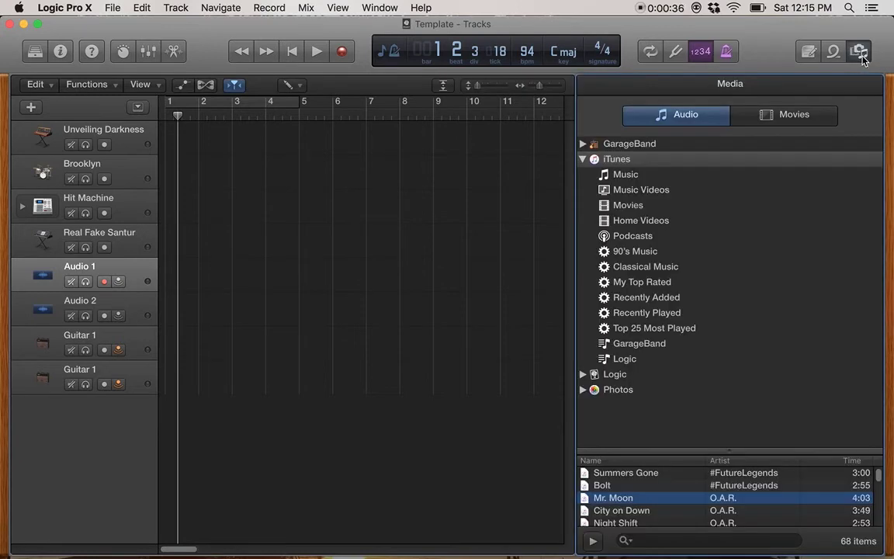
pyautogui.click(584, 160)
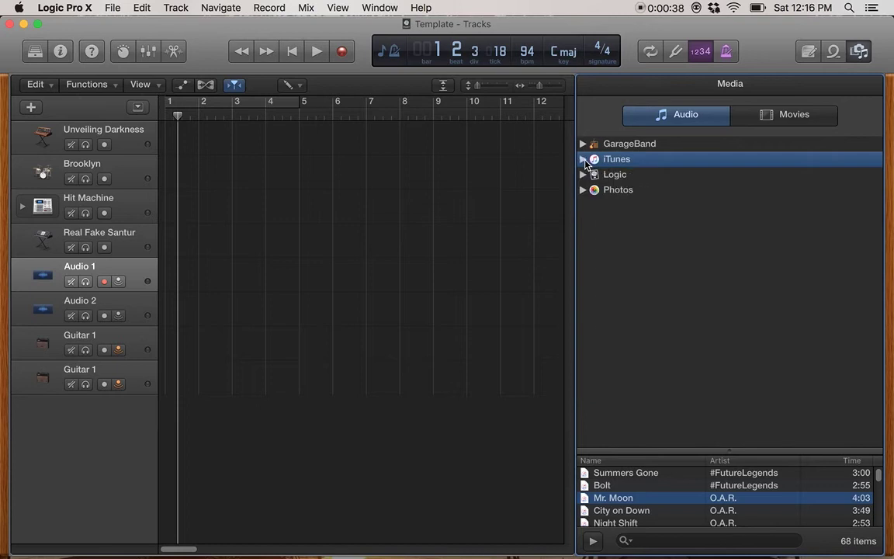
pyautogui.click(780, 115)
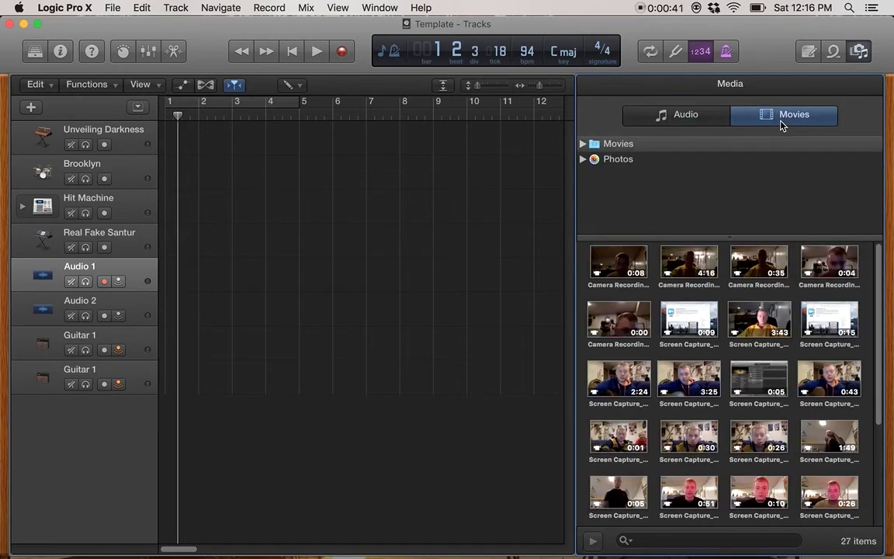
pyautogui.click(693, 115)
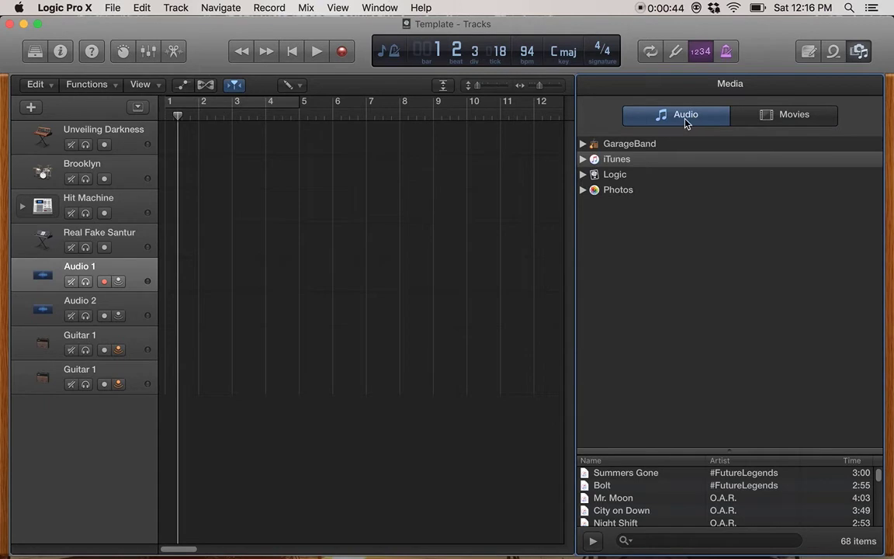
pyautogui.click(583, 159)
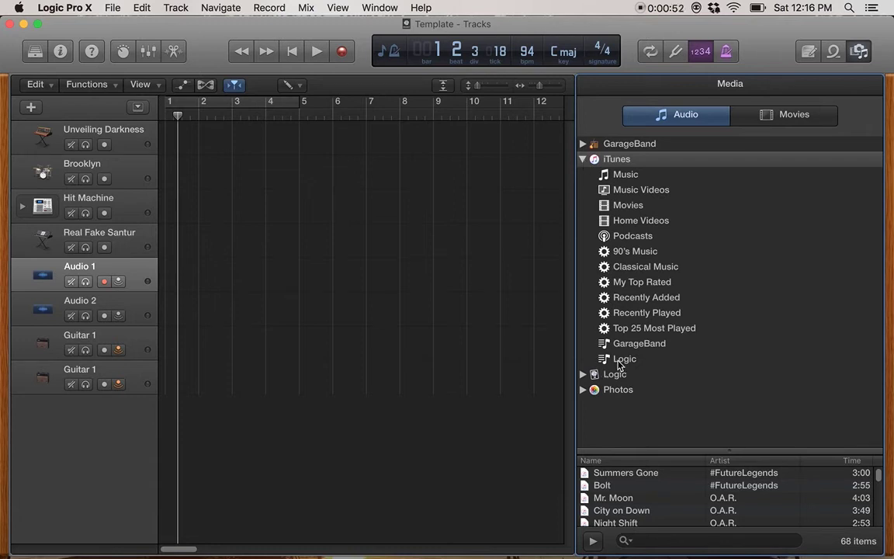
pyautogui.click(623, 176)
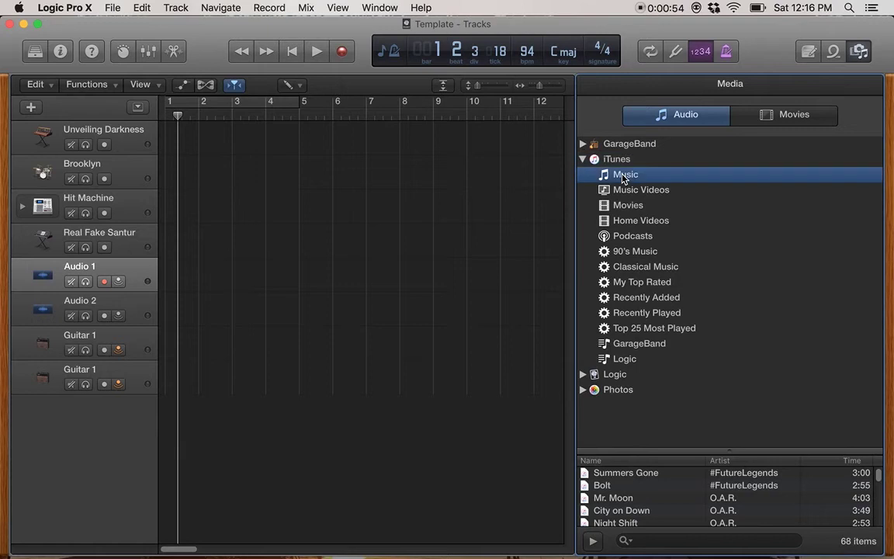
# - Scroll through the 68 songs listed in the iTunes Music library
pyautogui.scroll(-1, 665, 477)
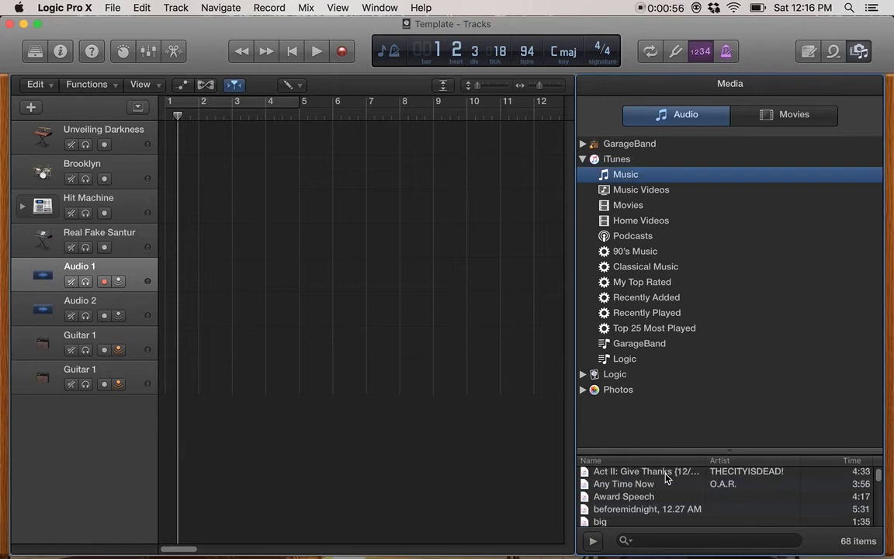
pyautogui.scroll(-1, 665, 477)
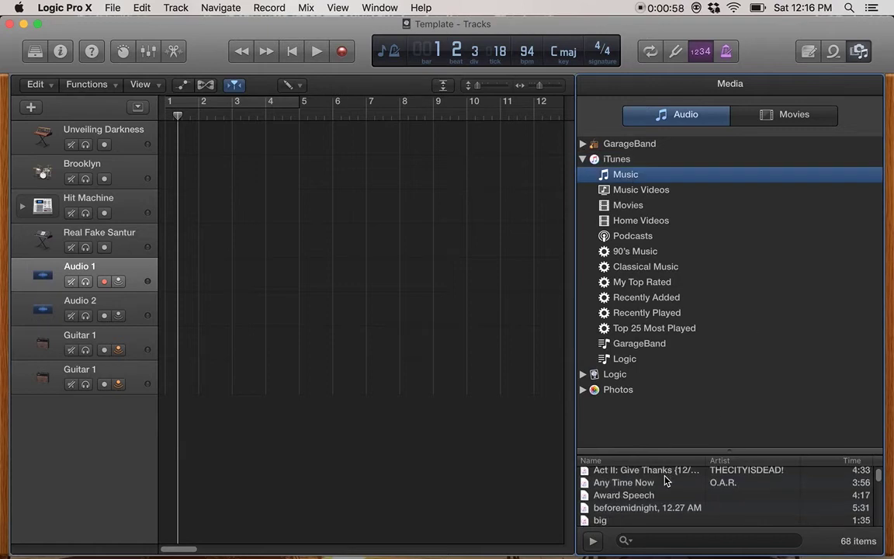
pyautogui.scroll(-2, 665, 480)
pyautogui.scroll(-15, 665, 480)
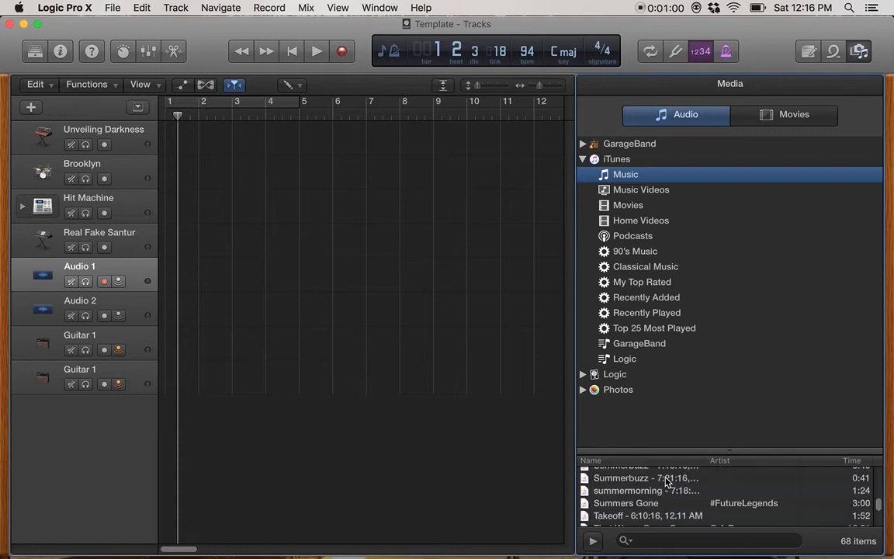
pyautogui.scroll(-4, 665, 481)
pyautogui.scroll(1, 665, 481)
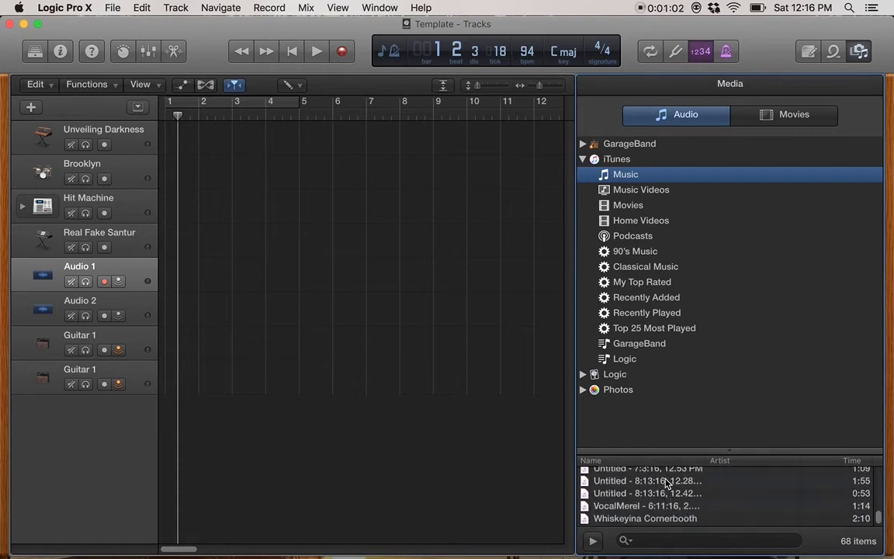
pyautogui.scroll(2, 665, 481)
pyautogui.scroll(5, 665, 481)
pyautogui.scroll(3, 665, 482)
pyautogui.scroll(2, 665, 482)
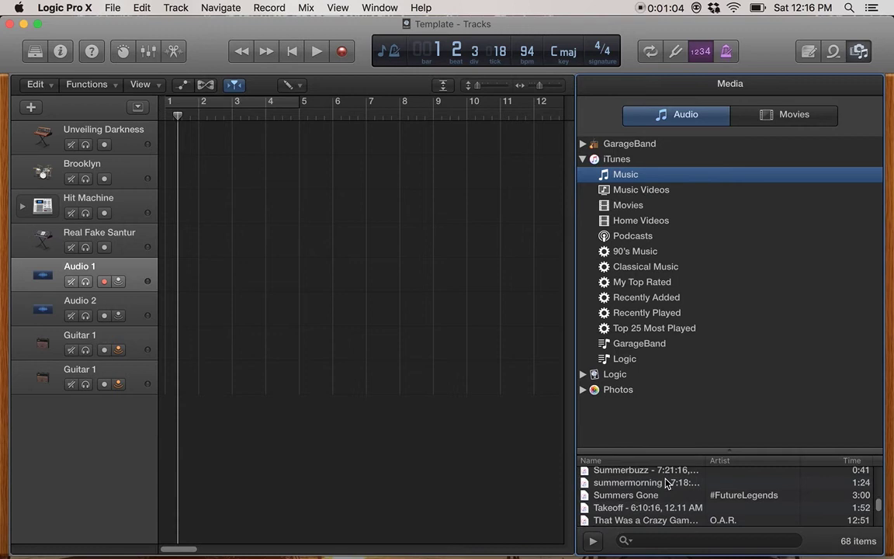
pyautogui.scroll(1, 665, 483)
pyautogui.scroll(5, 665, 483)
pyautogui.scroll(10, 665, 482)
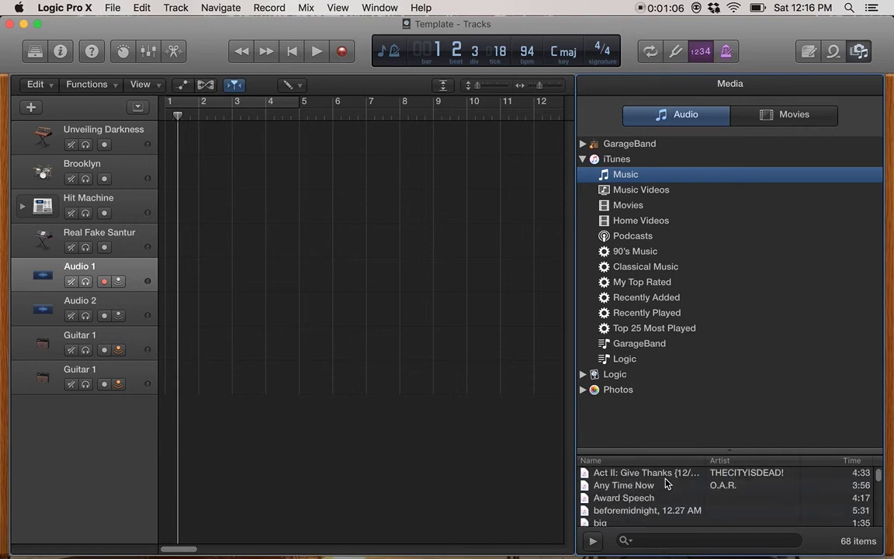
pyautogui.scroll(-10, 665, 483)
pyautogui.scroll(-8, 666, 484)
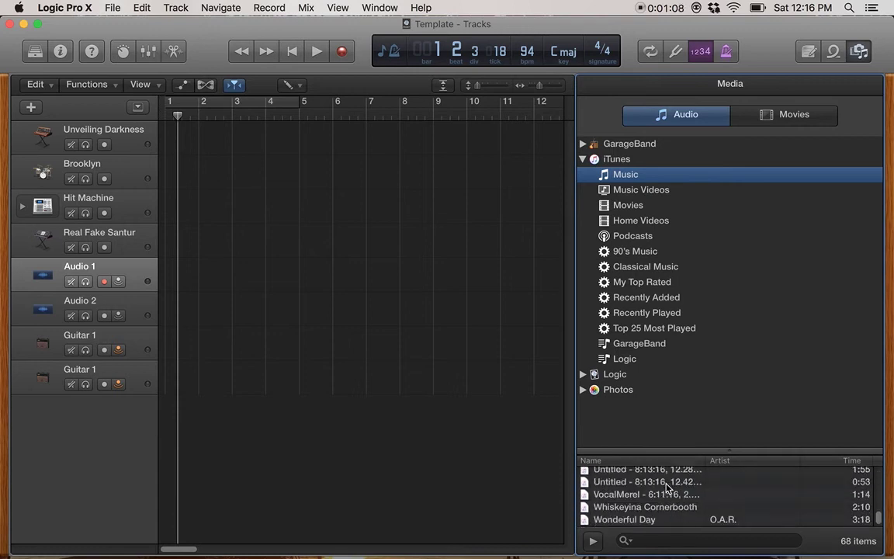
# - Search 'rai' and drag raindropinmapleroom onto a new audio track at bar 1
pyautogui.click(673, 540)
pyautogui.write('ra')
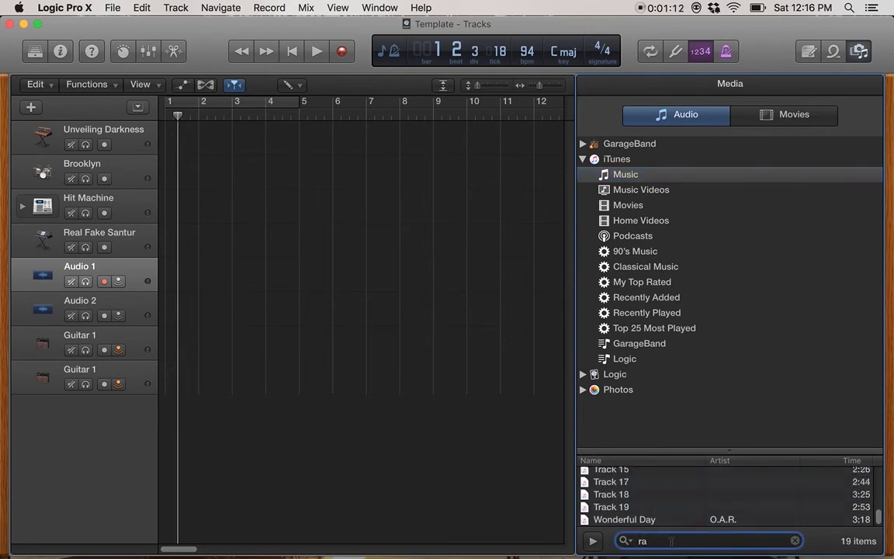
pyautogui.write('i')
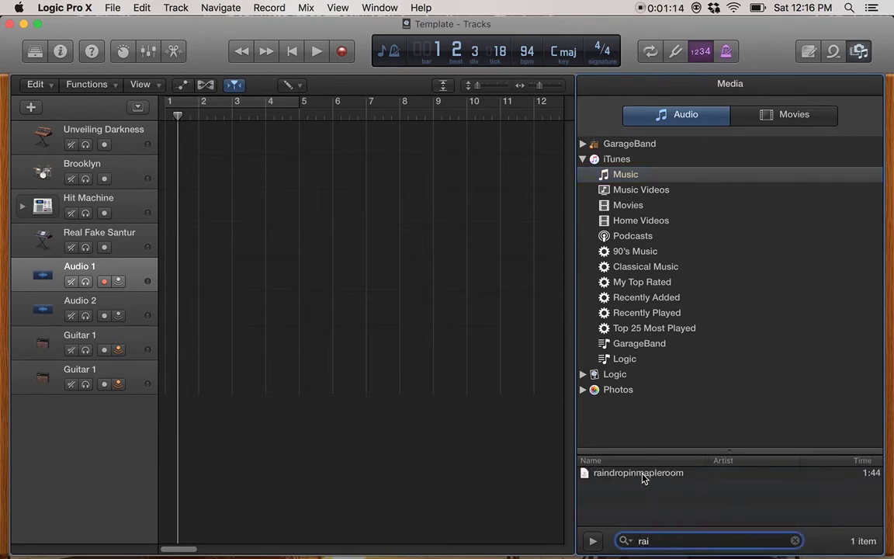
pyautogui.moveTo(642, 478); pyautogui.dragTo(192, 461)
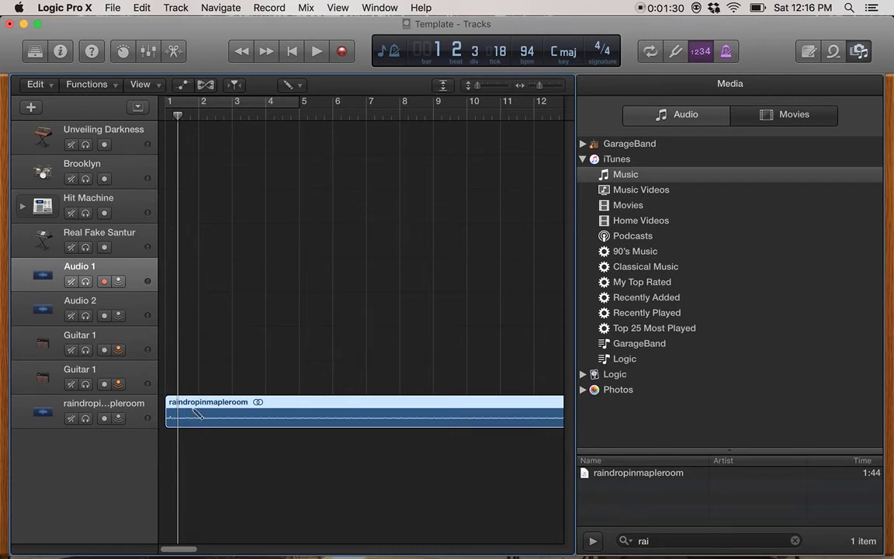
# - Play raindropinmapleroom from bar 1 at raised system volume, then stop and return to start
pyautogui.press('Return')
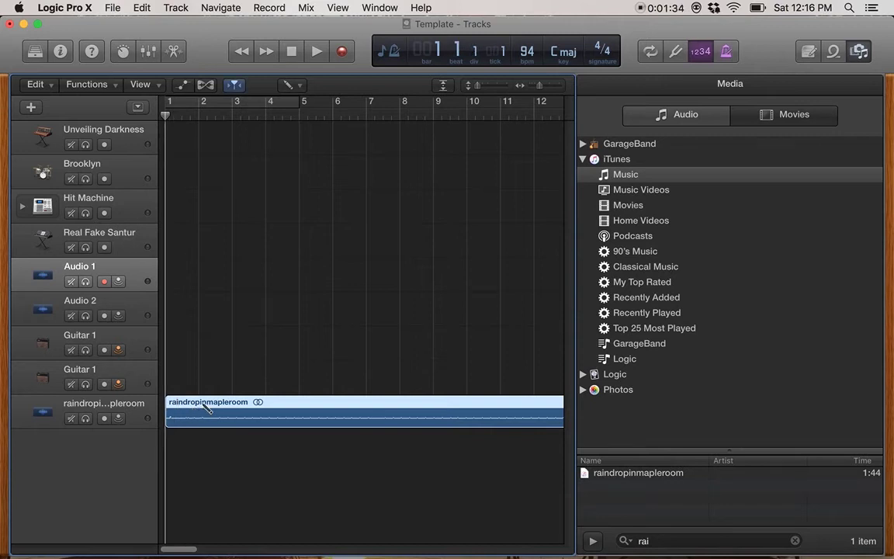
pyautogui.press('XF86AudioRaiseVolume')
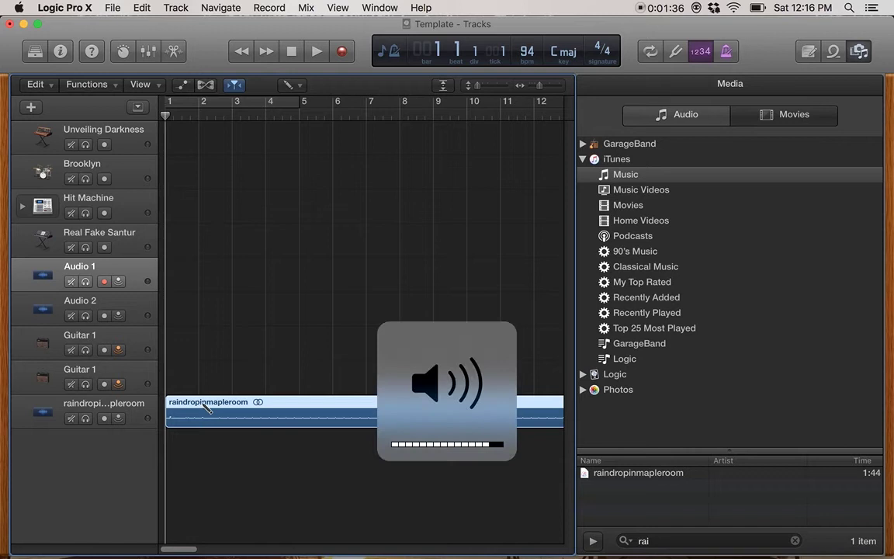
pyautogui.press('space')
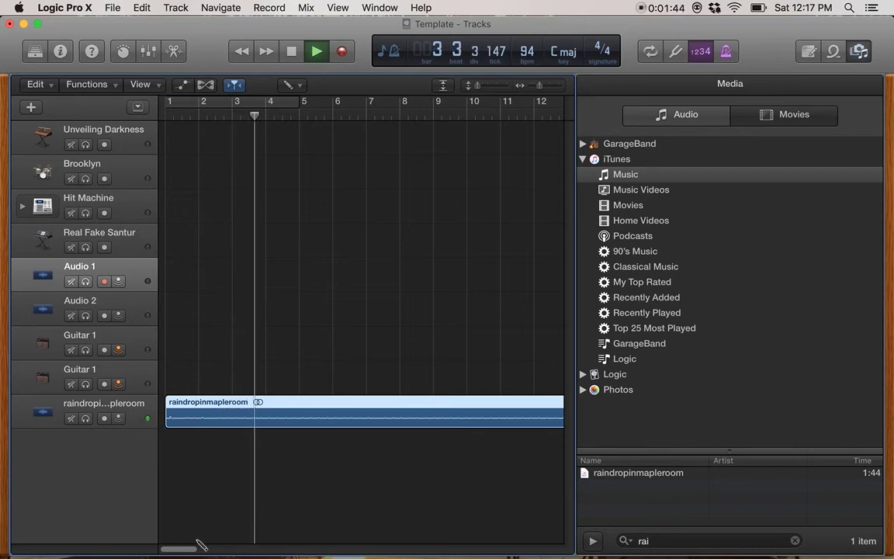
pyautogui.press('XF86AudioRaiseVolume')
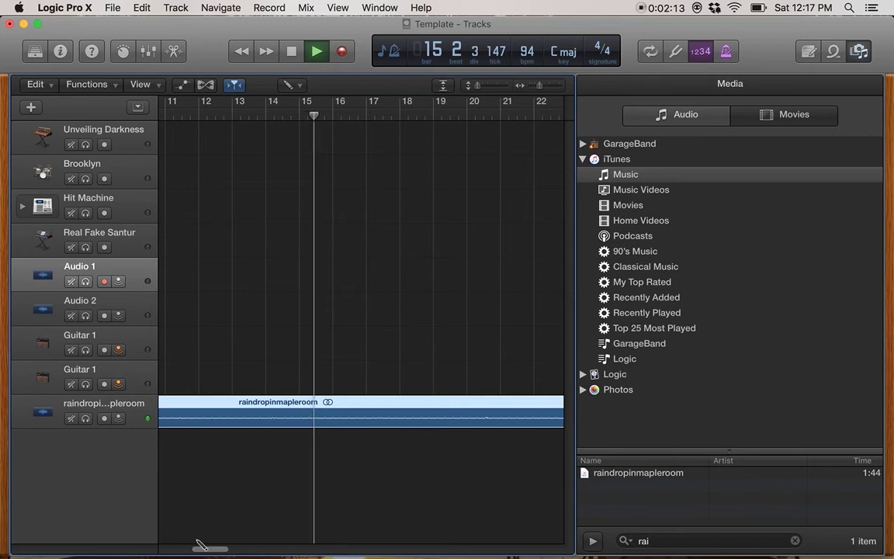
pyautogui.press('space')
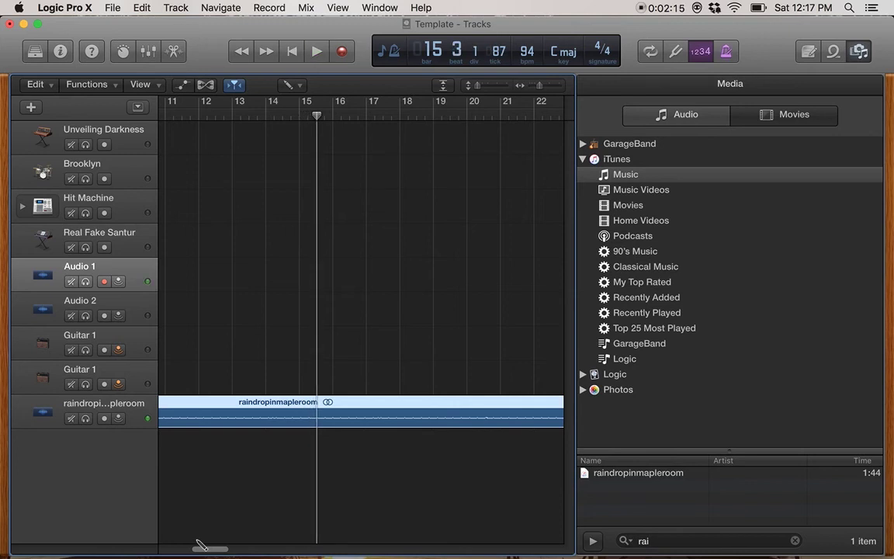
pyautogui.press('Return')
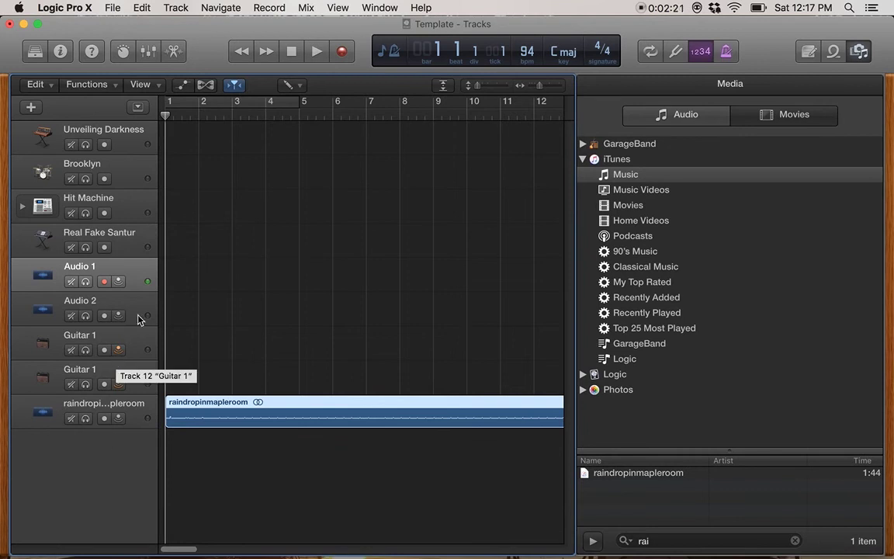
# - Select the raindropinmapleroom track and show Smart Controls, Quick Help and the Inspector
pyautogui.click(118, 409)
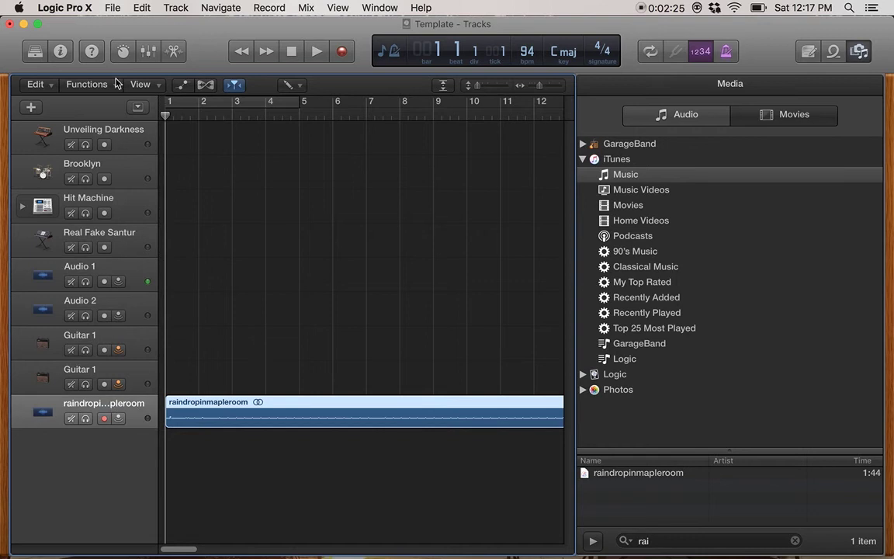
pyautogui.click(123, 51)
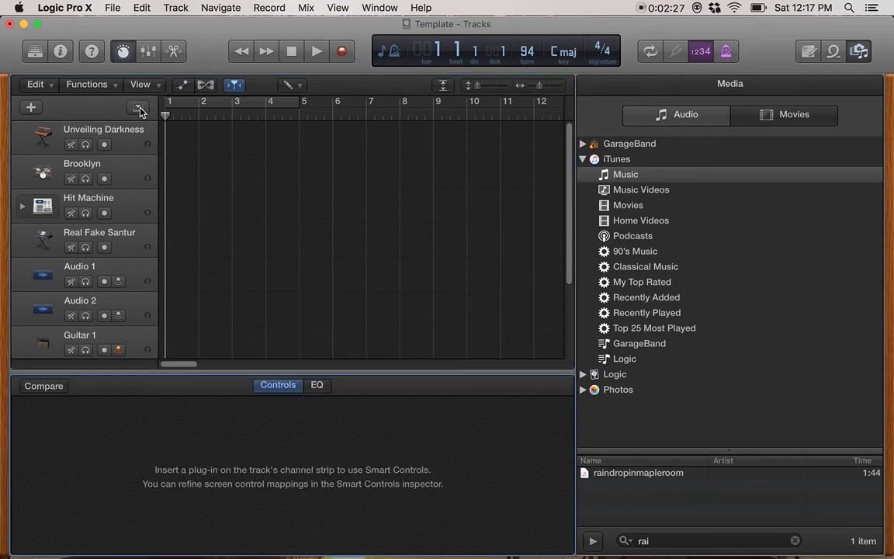
pyautogui.click(90, 53)
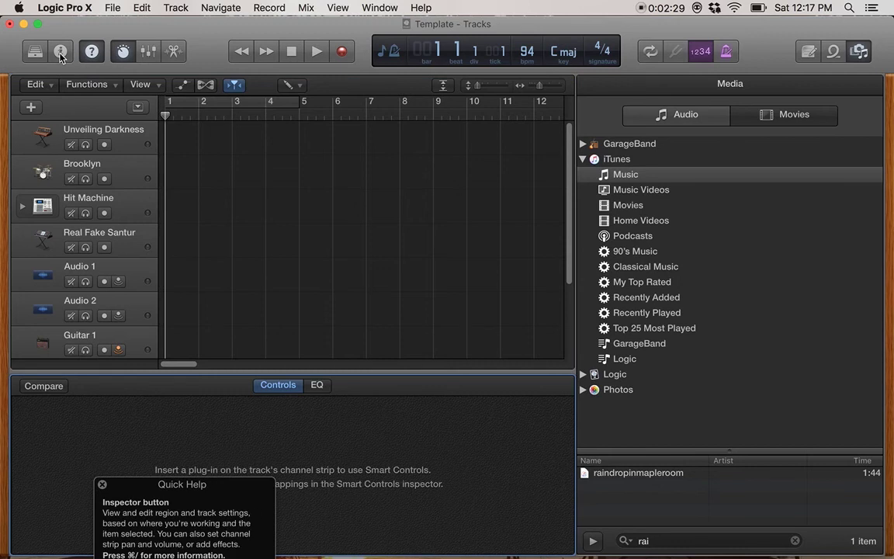
pyautogui.click(55, 48)
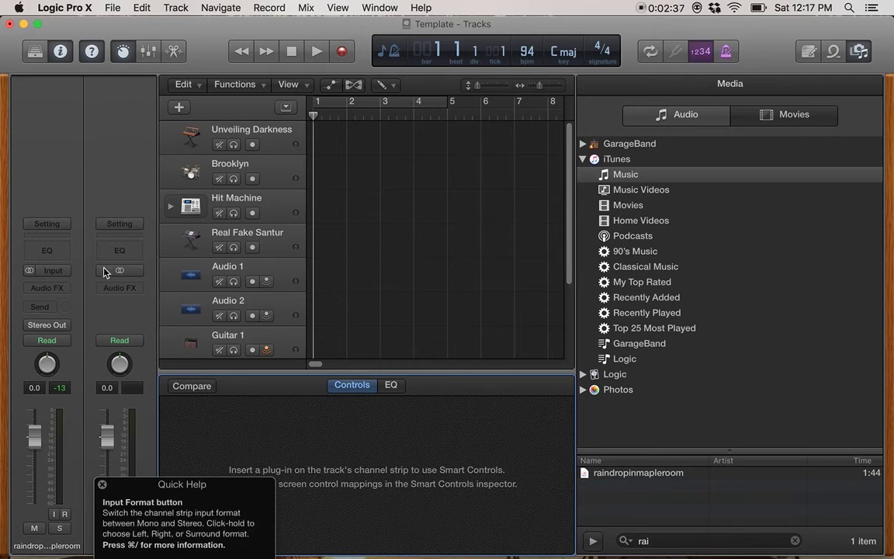
# - Open the Library, view the Mixer and the region's Audio Editor, then close the editor
pyautogui.click(35, 55)
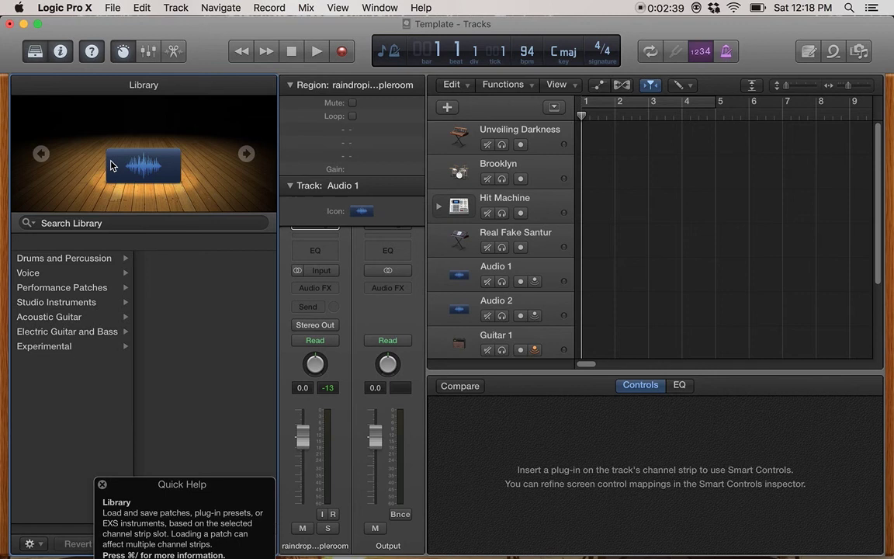
pyautogui.click(148, 51)
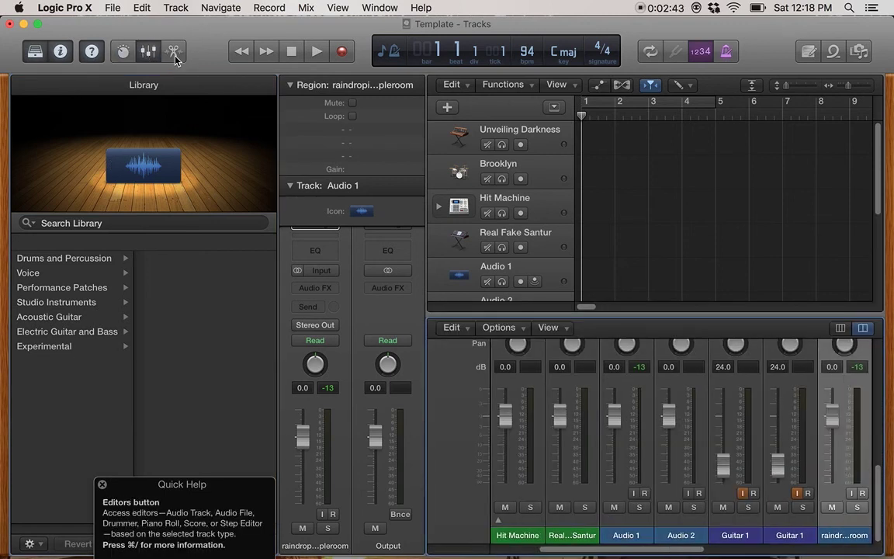
pyautogui.click(175, 53)
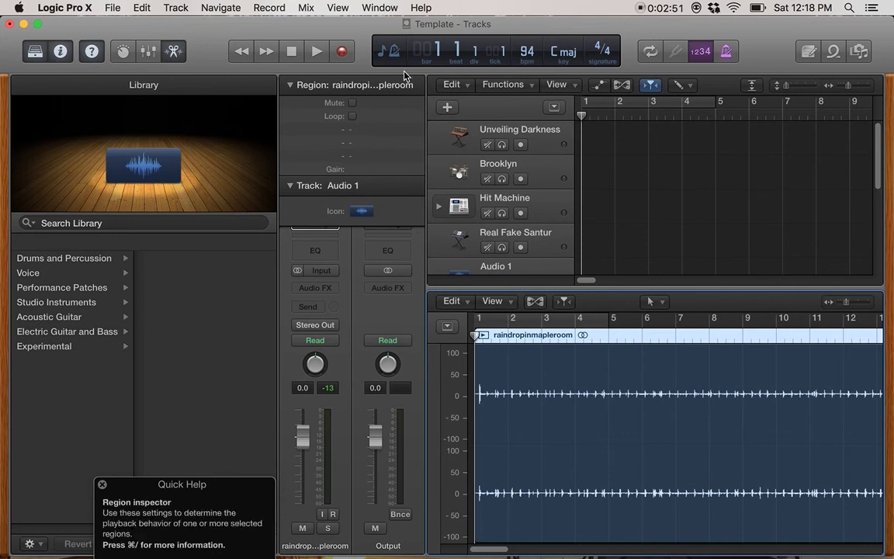
pyautogui.click(172, 53)
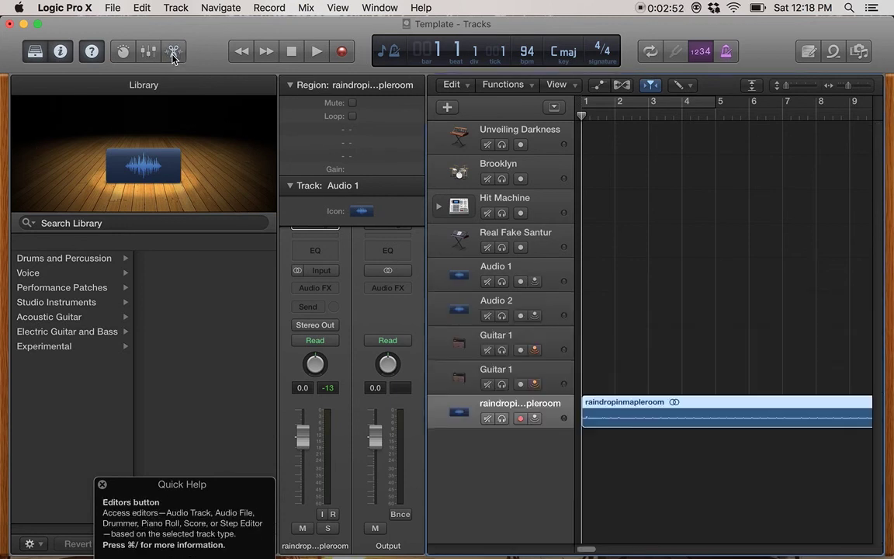
# - Hide the Inspector and toggle the patch Library off and back on
pyautogui.click(60, 51)
pyautogui.click(59, 51)
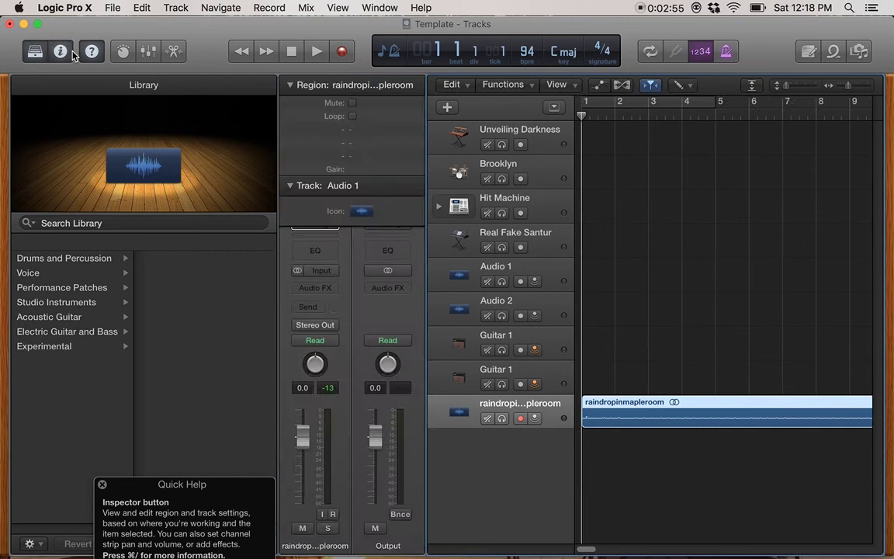
pyautogui.click(92, 51)
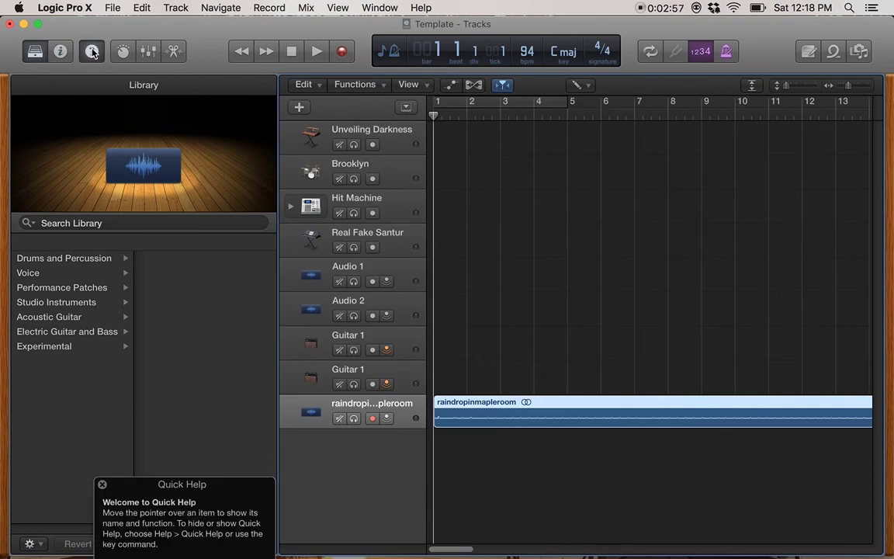
pyautogui.click(36, 51)
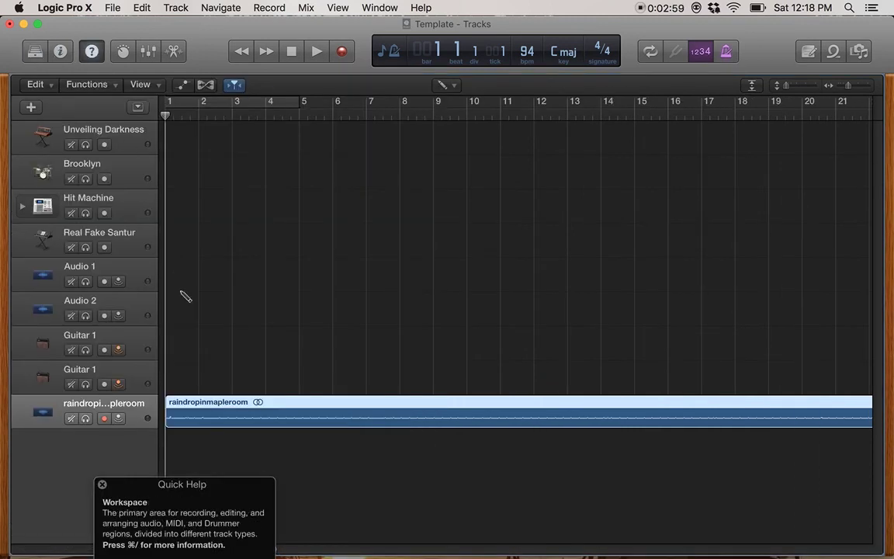
pyautogui.click(38, 48)
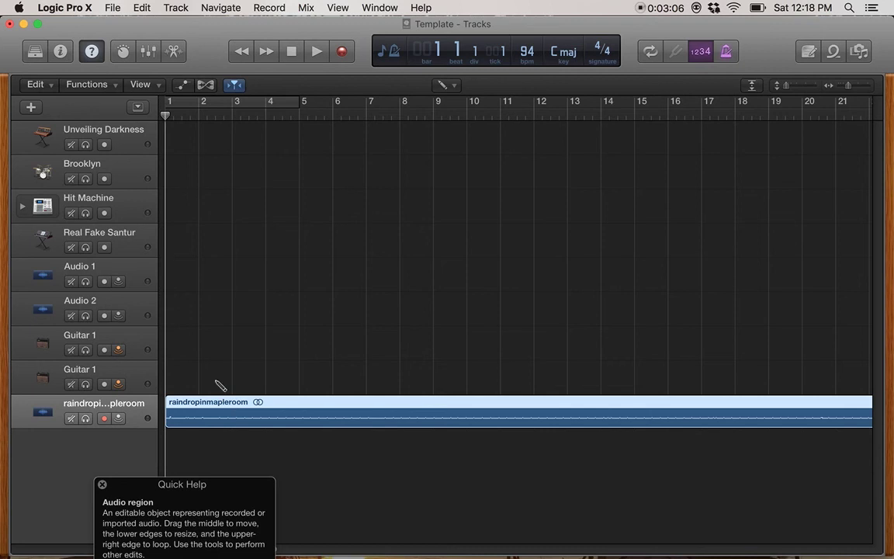
# - Switch the active tool to the Pointer Tool and toggle the Inspector on and off
pyautogui.click(443, 85)
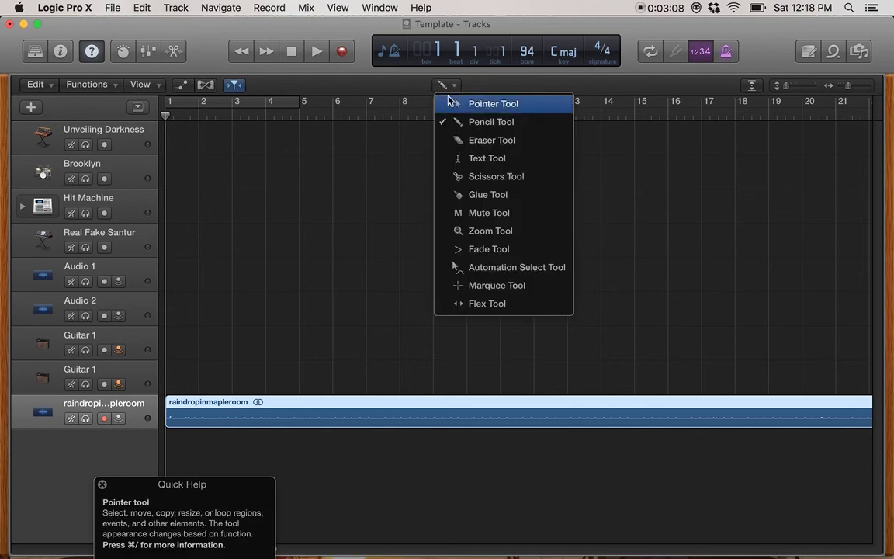
pyautogui.click(450, 103)
pyautogui.click(60, 51)
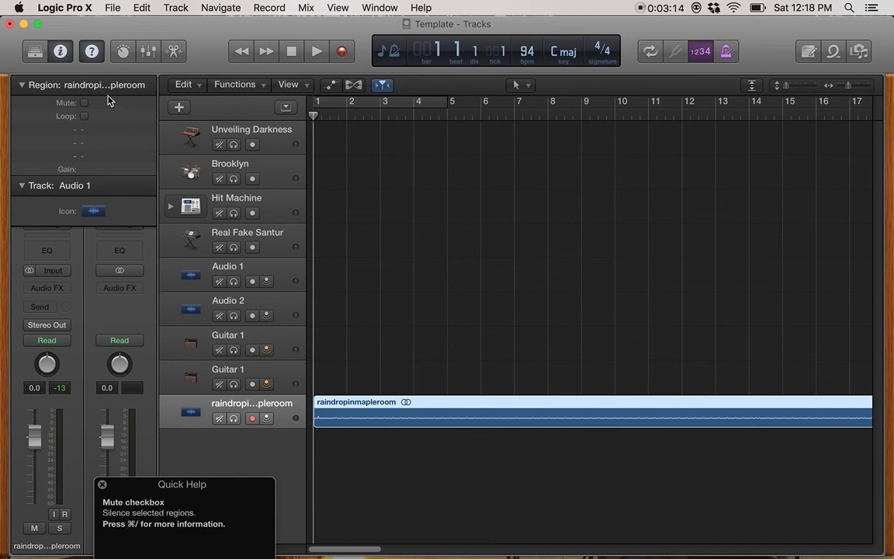
pyautogui.click(61, 51)
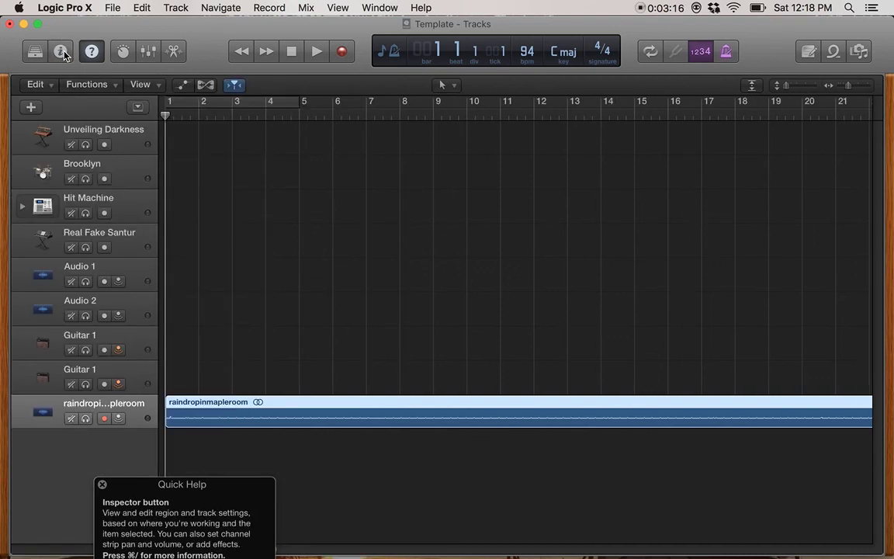
# - During playback, audition Performance Patches Crushed through Ringshift, ending on Time Machine
pyautogui.click(36, 51)
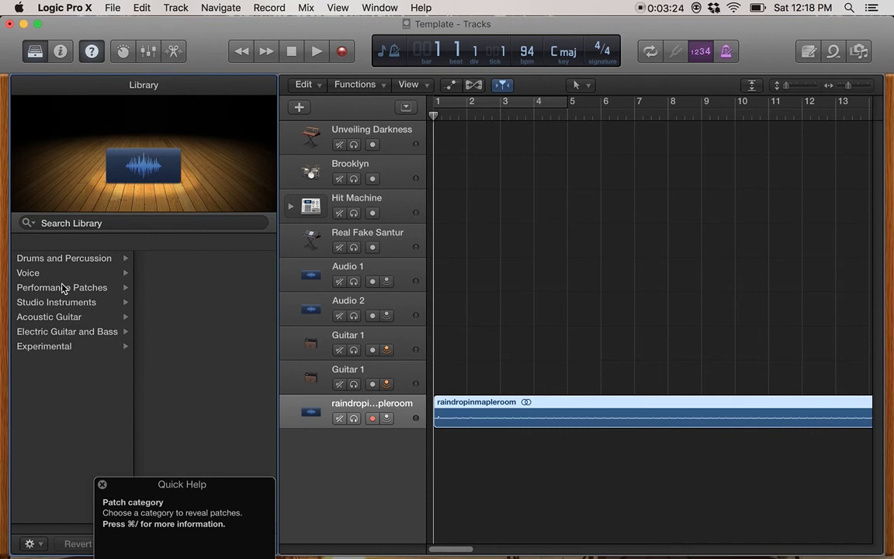
pyautogui.click(64, 288)
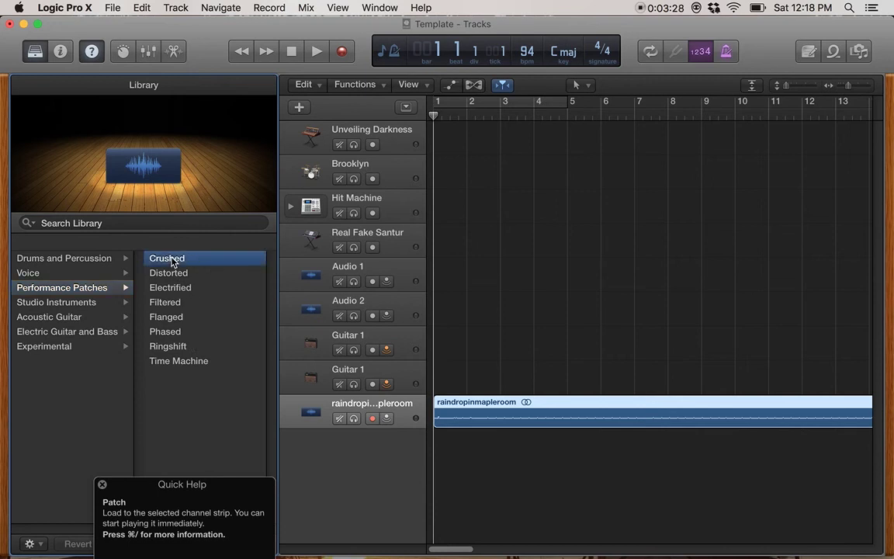
pyautogui.press('space')
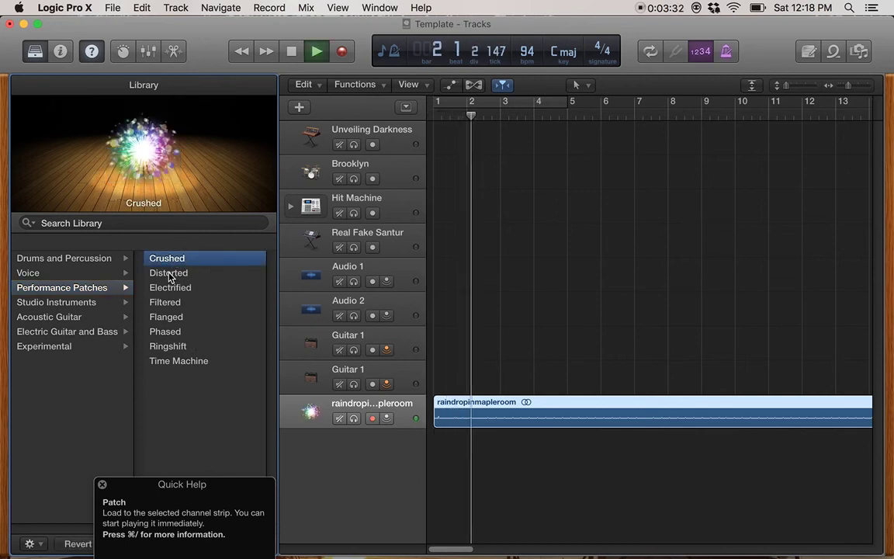
pyautogui.click(169, 275)
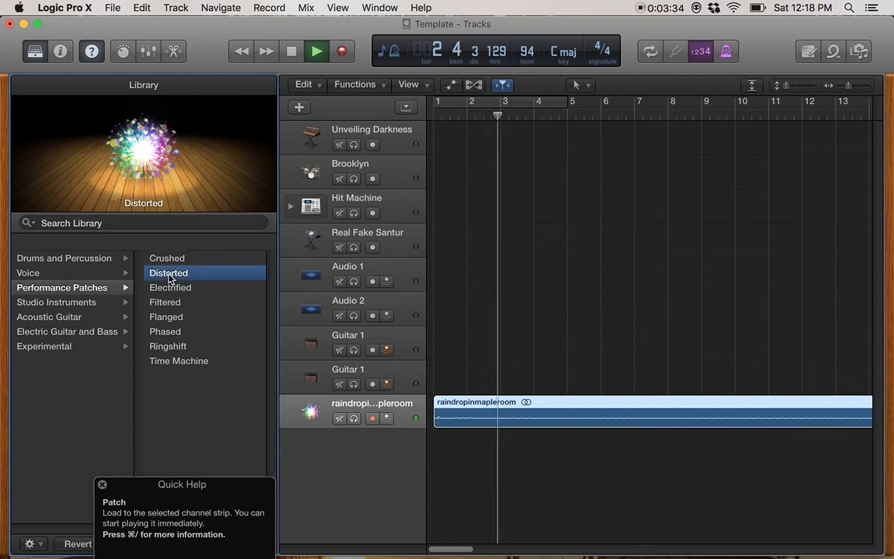
pyautogui.click(170, 290)
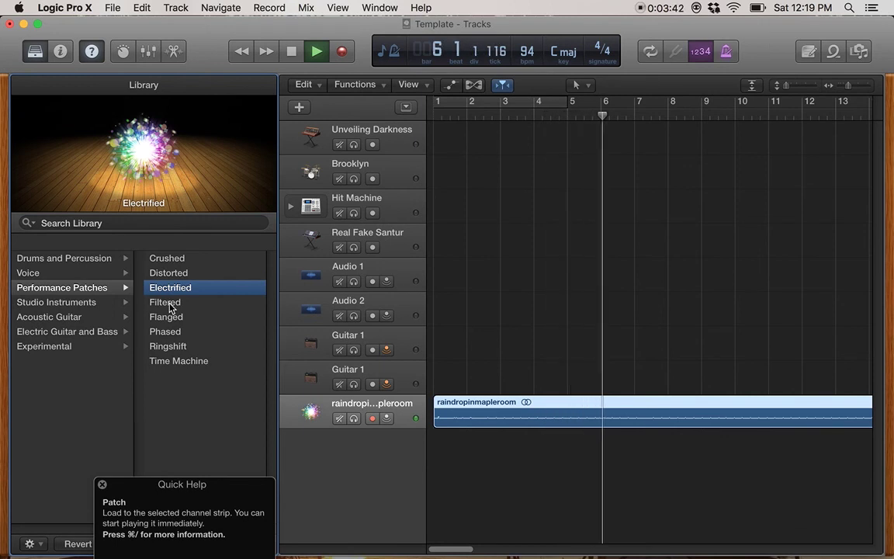
pyautogui.click(170, 306)
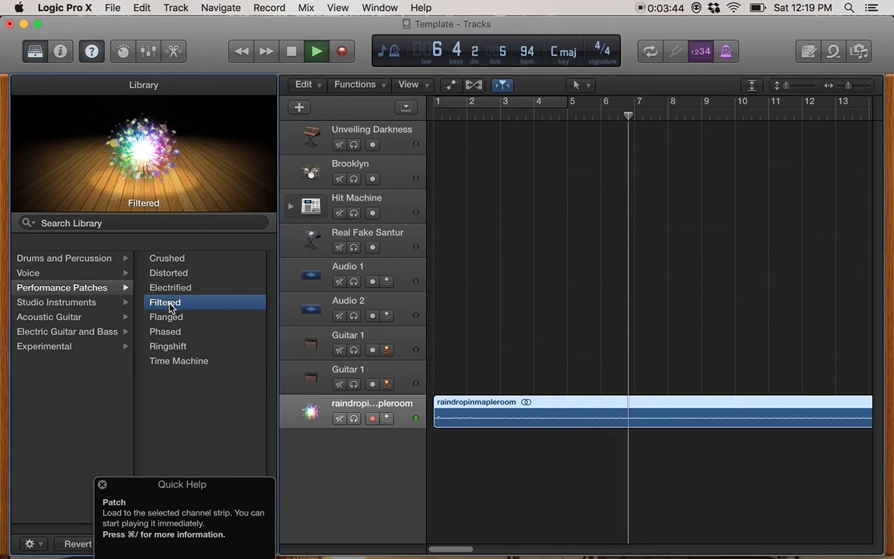
pyautogui.click(176, 318)
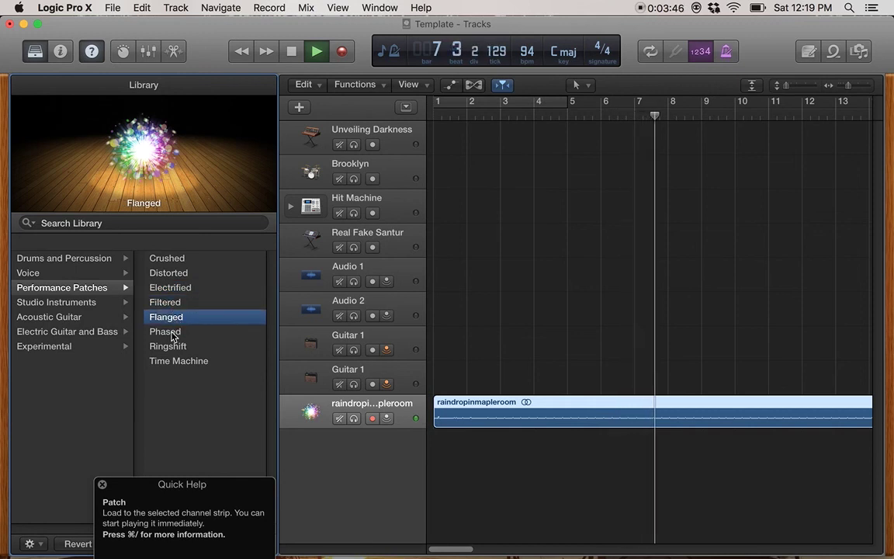
pyautogui.click(170, 333)
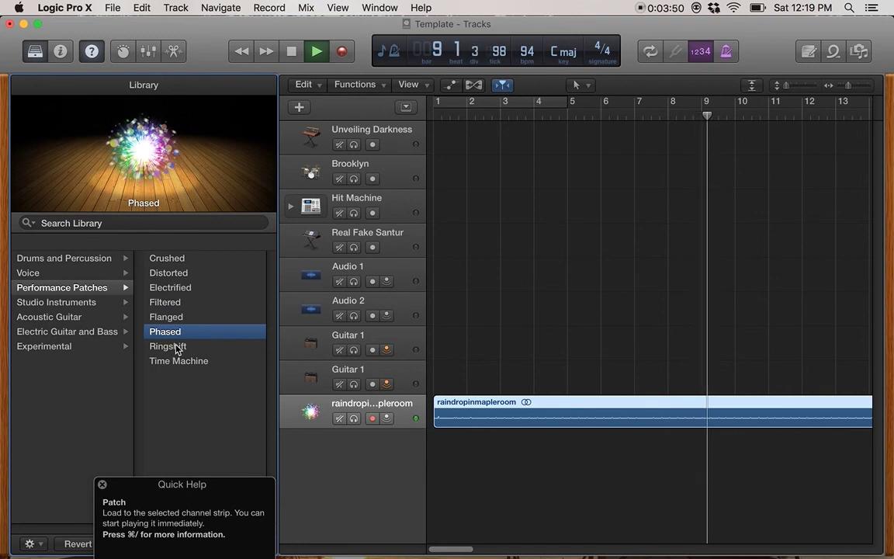
pyautogui.click(177, 347)
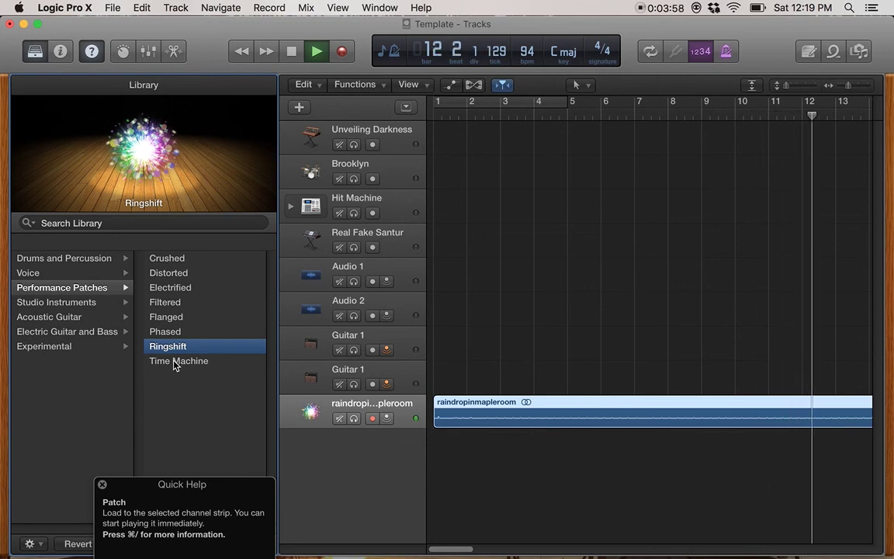
pyautogui.click(174, 361)
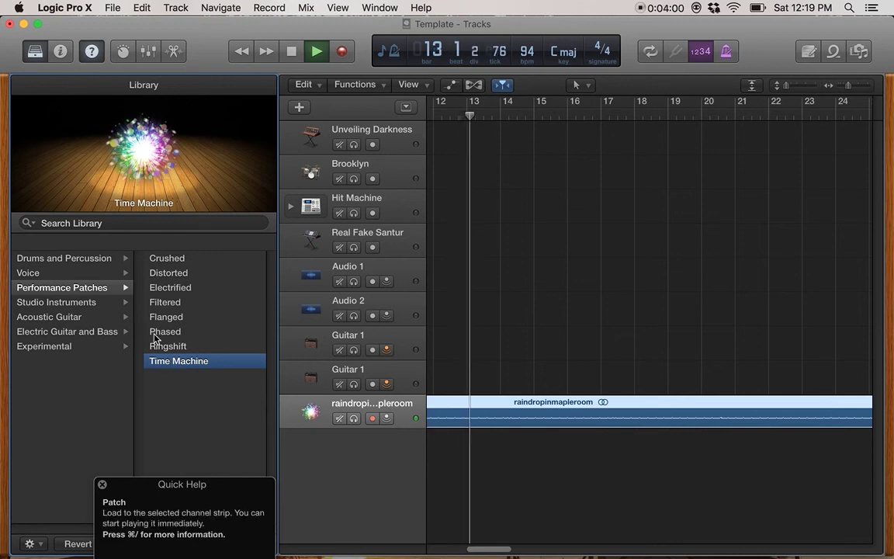
# - Load the Studio Instruments Brass Trumpet patch onto the raindrop track
pyautogui.click(51, 304)
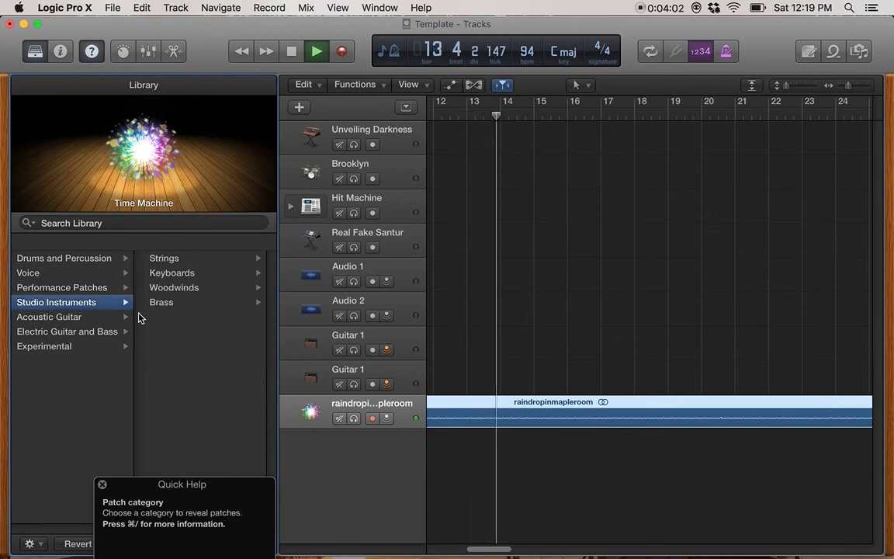
pyautogui.click(167, 303)
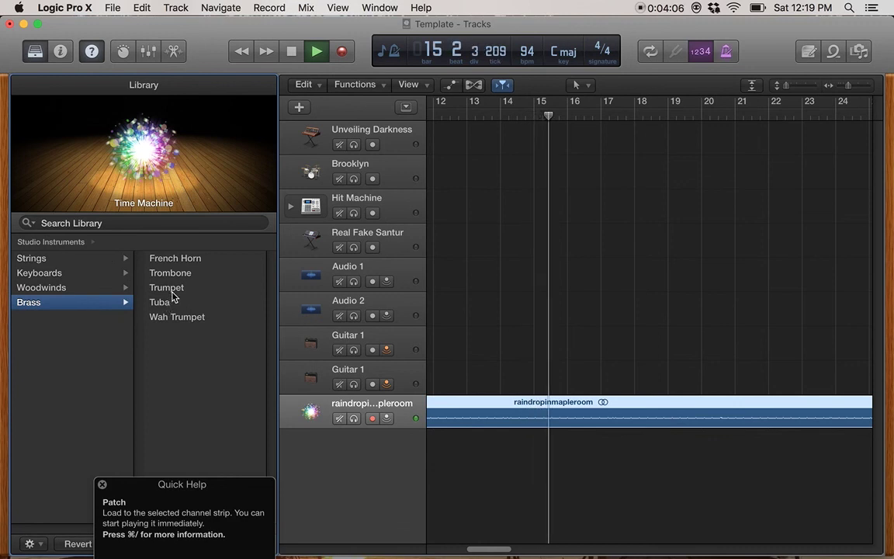
pyautogui.click(170, 290)
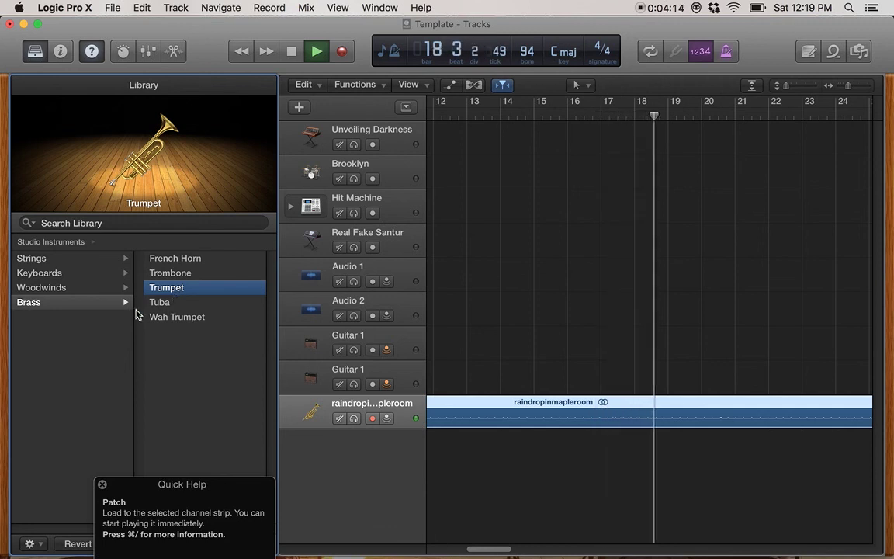
# - Browse the Woodwinds, Keyboards, Experimental and Electric Guitar and Bass patch categories
pyautogui.click(64, 289)
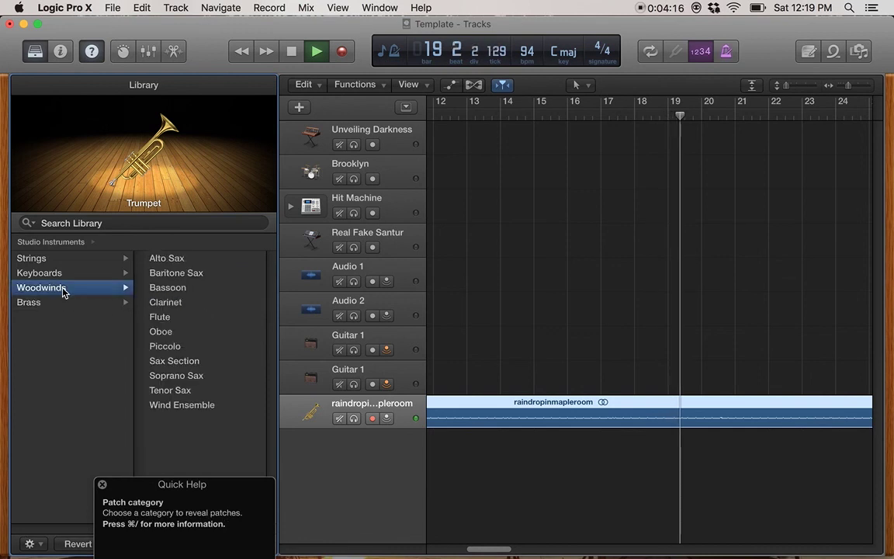
pyautogui.click(43, 273)
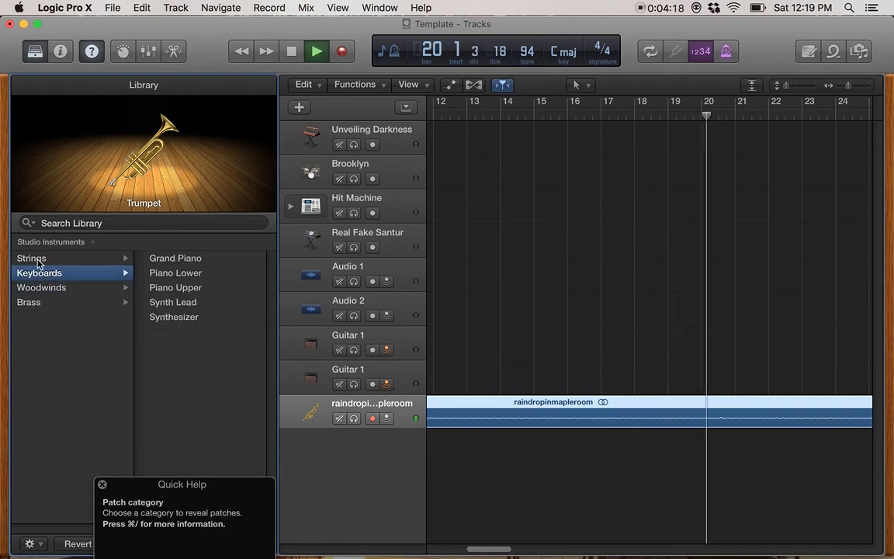
pyautogui.click(37, 242)
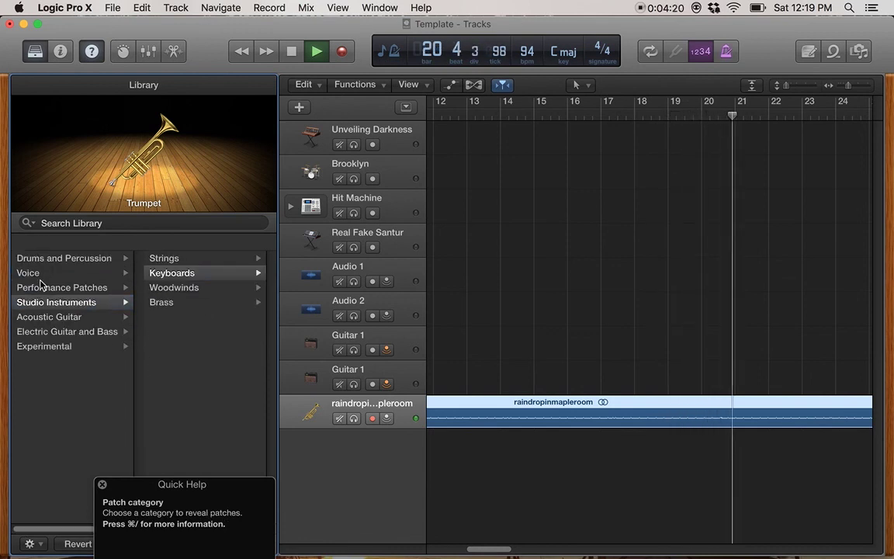
pyautogui.click(76, 347)
pyautogui.click(66, 330)
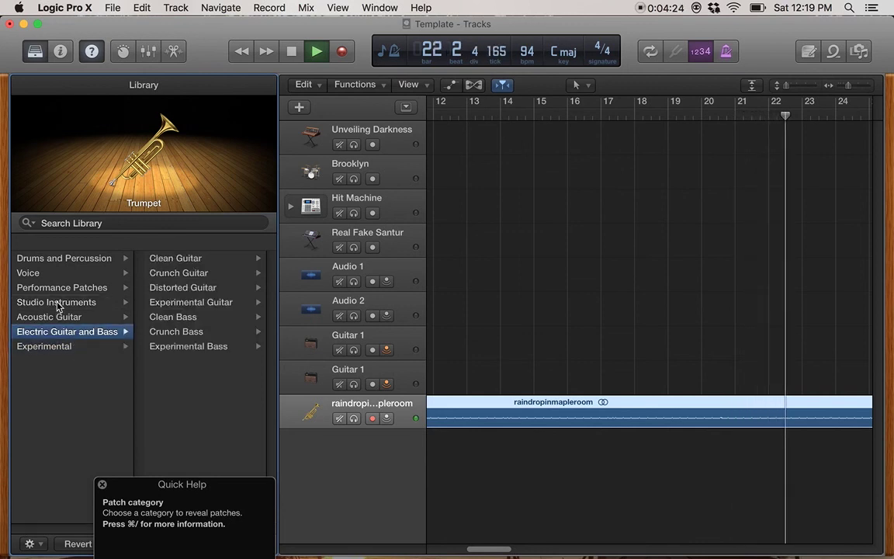
pyautogui.click(58, 304)
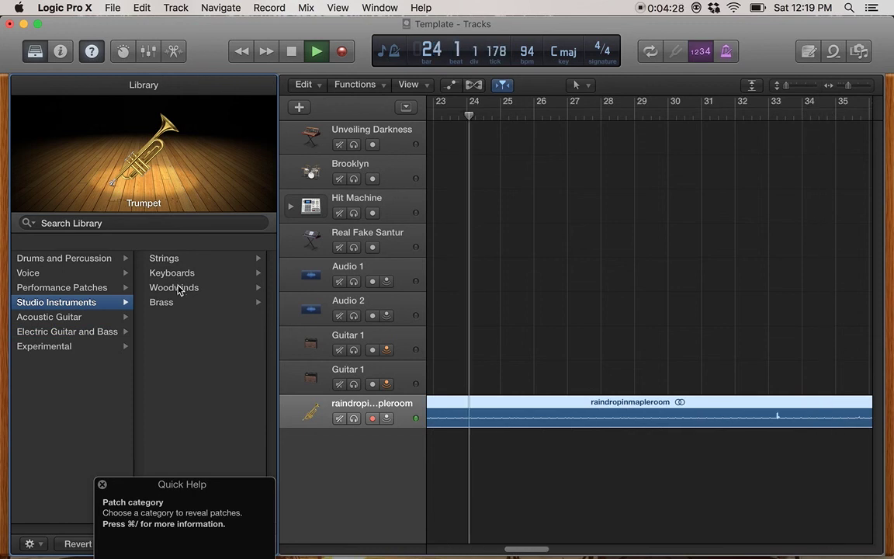
# - Switch the track back to the Ringshift performance patch
pyautogui.click(73, 289)
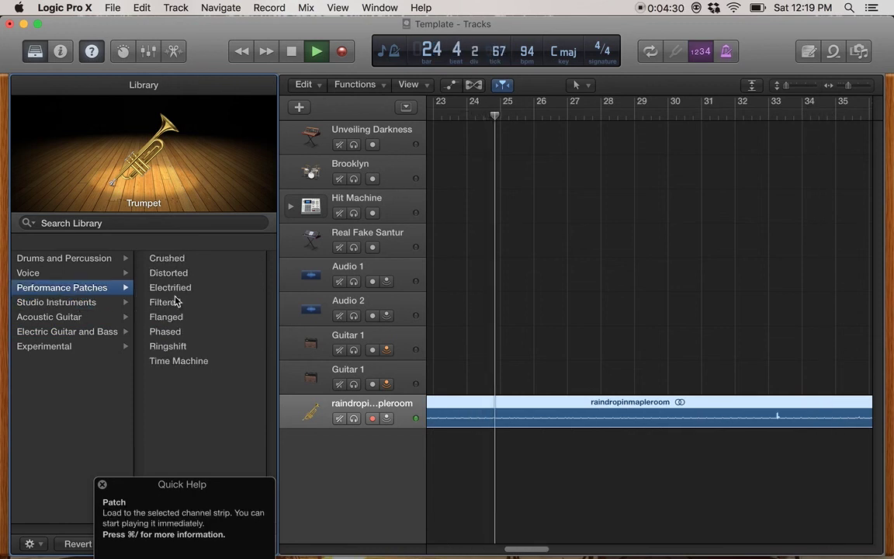
pyautogui.click(170, 346)
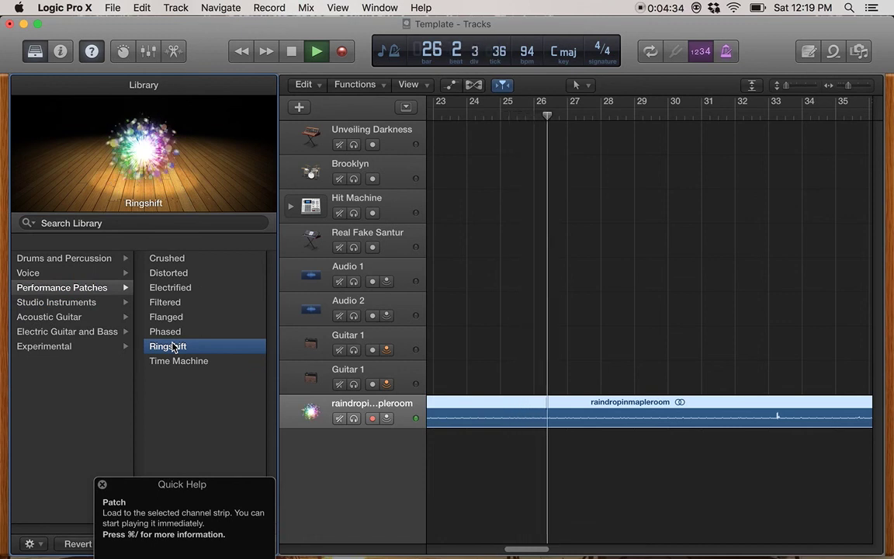
pyautogui.click(99, 257)
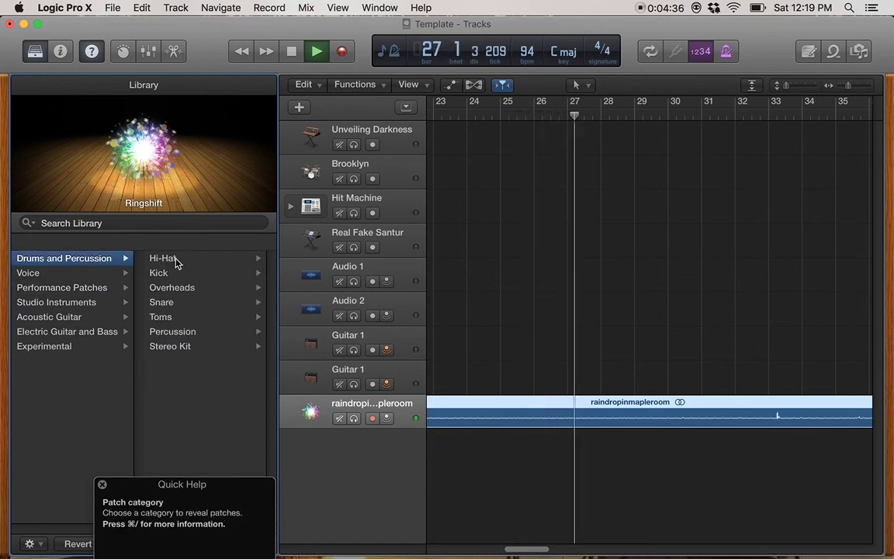
# - Try the Distorted Hi-Hat, Delay Snare and Distorted Snare patches on the track
pyautogui.click(176, 262)
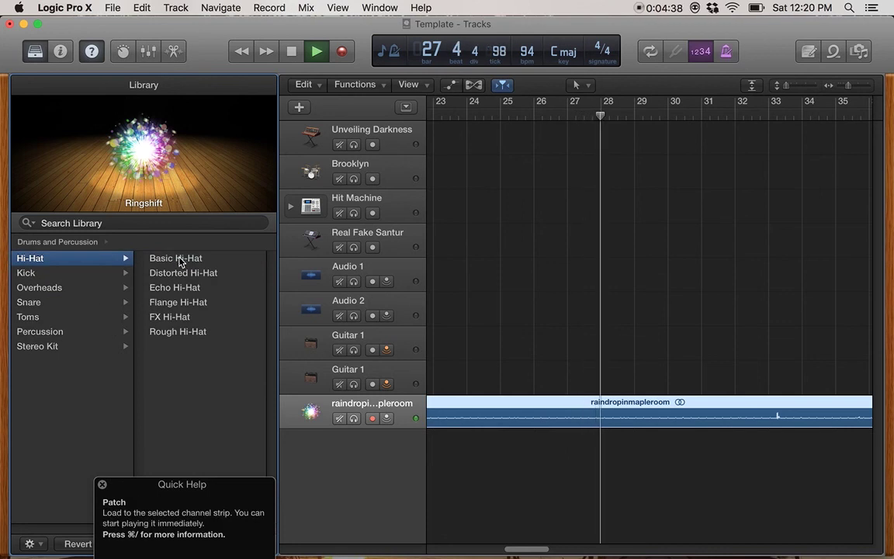
pyautogui.click(178, 272)
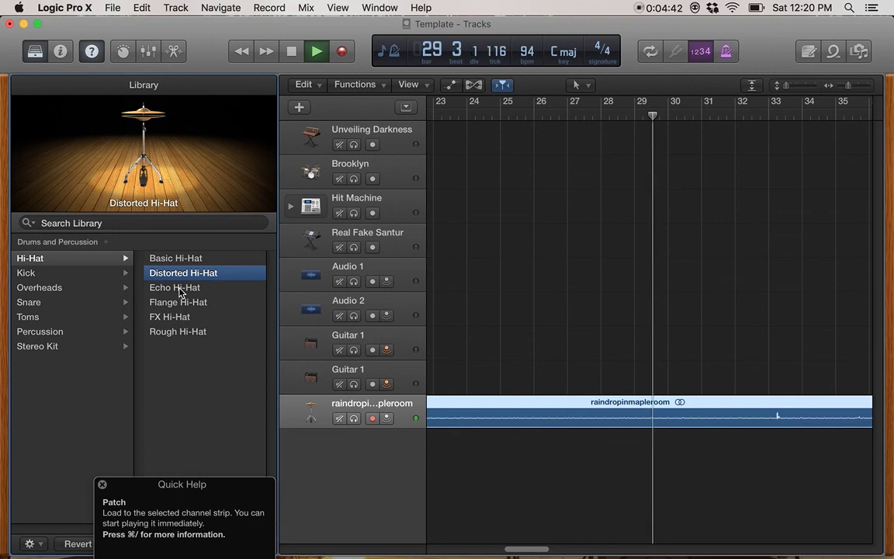
pyautogui.click(31, 302)
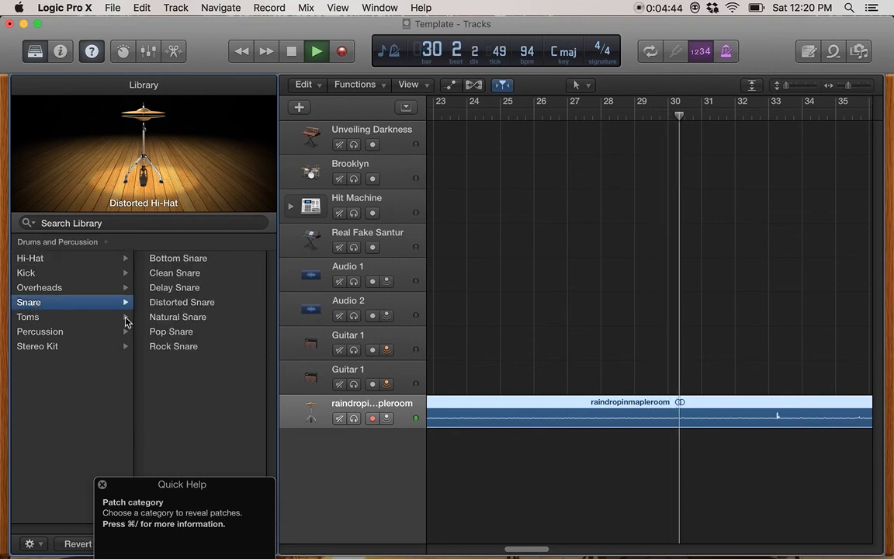
pyautogui.click(172, 287)
pyautogui.click(174, 302)
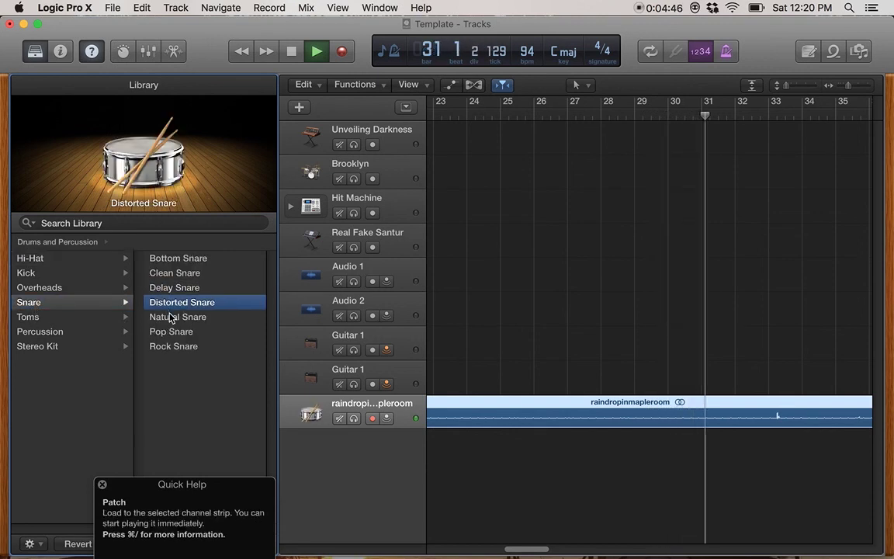
# - Cycle through Natural, Pop and Rock Snare to Clean Snare, then stop playback and reposition the playhead
pyautogui.click(170, 318)
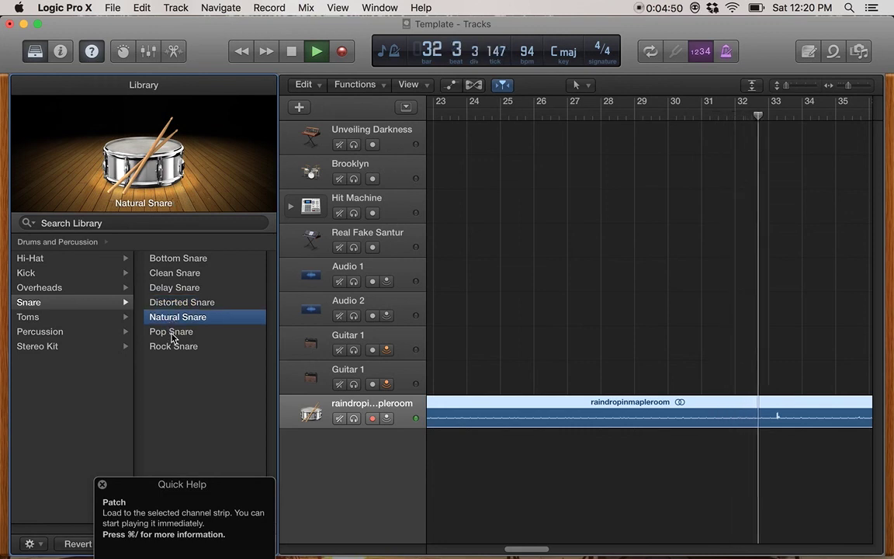
pyautogui.click(171, 334)
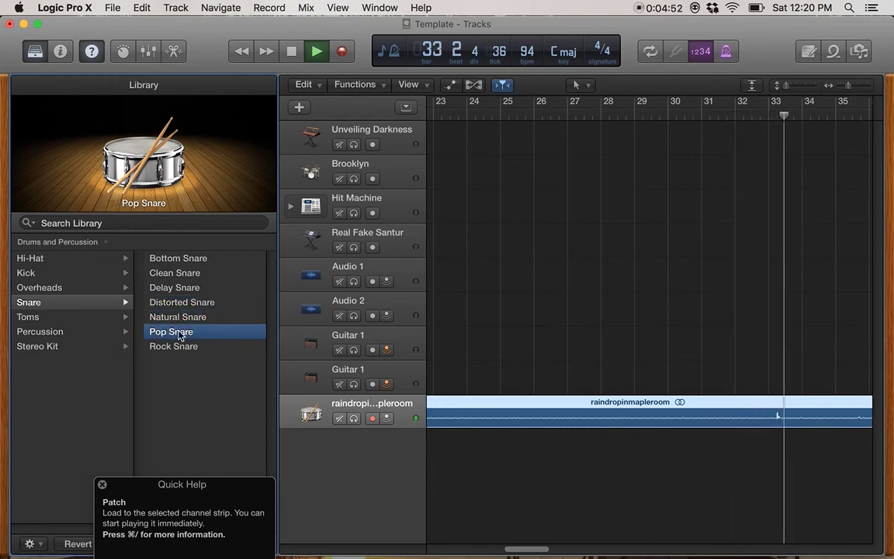
pyautogui.click(178, 347)
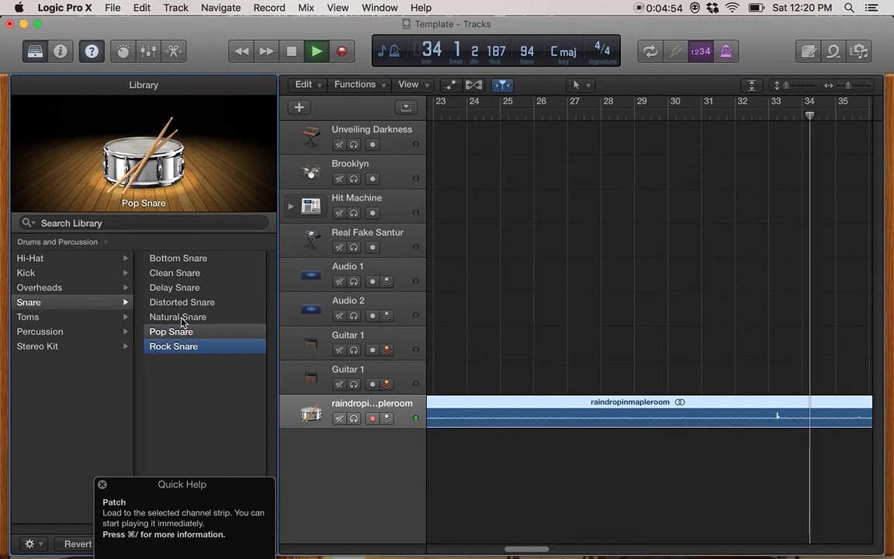
pyautogui.click(178, 274)
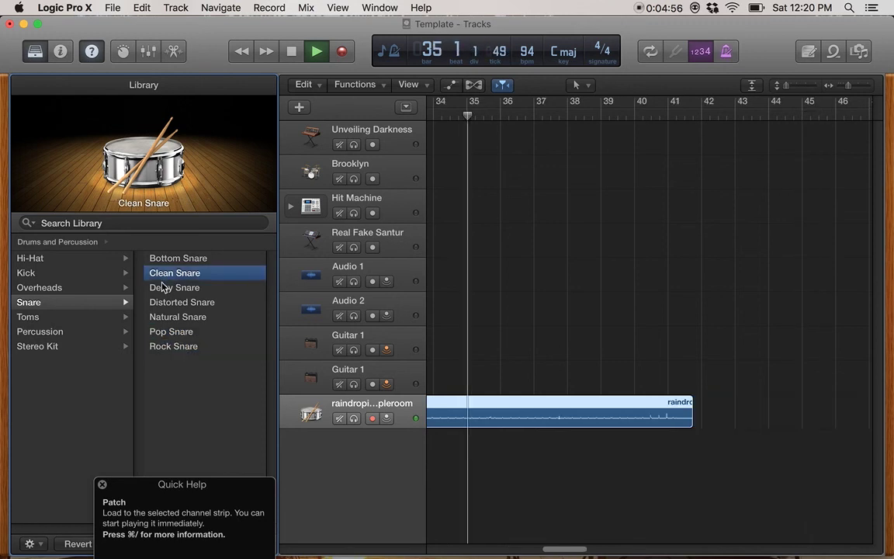
pyautogui.press('space')
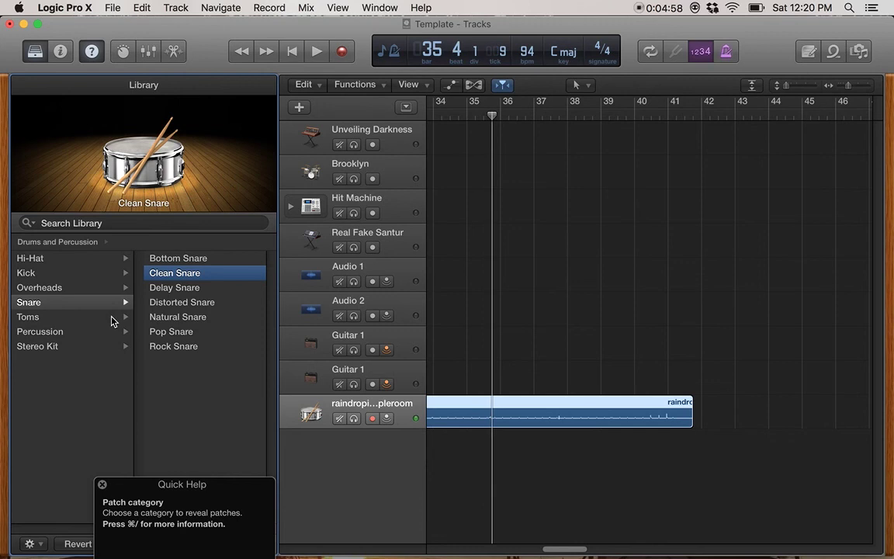
pyautogui.click(490, 117)
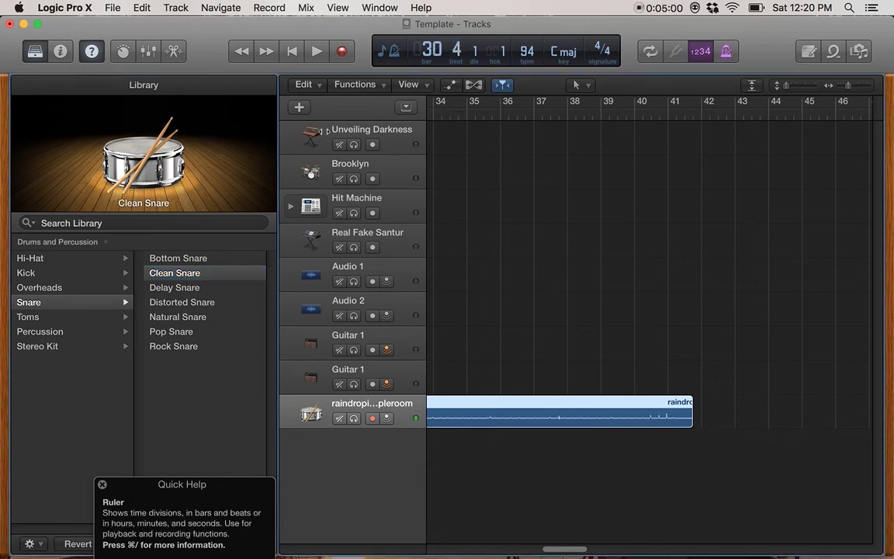